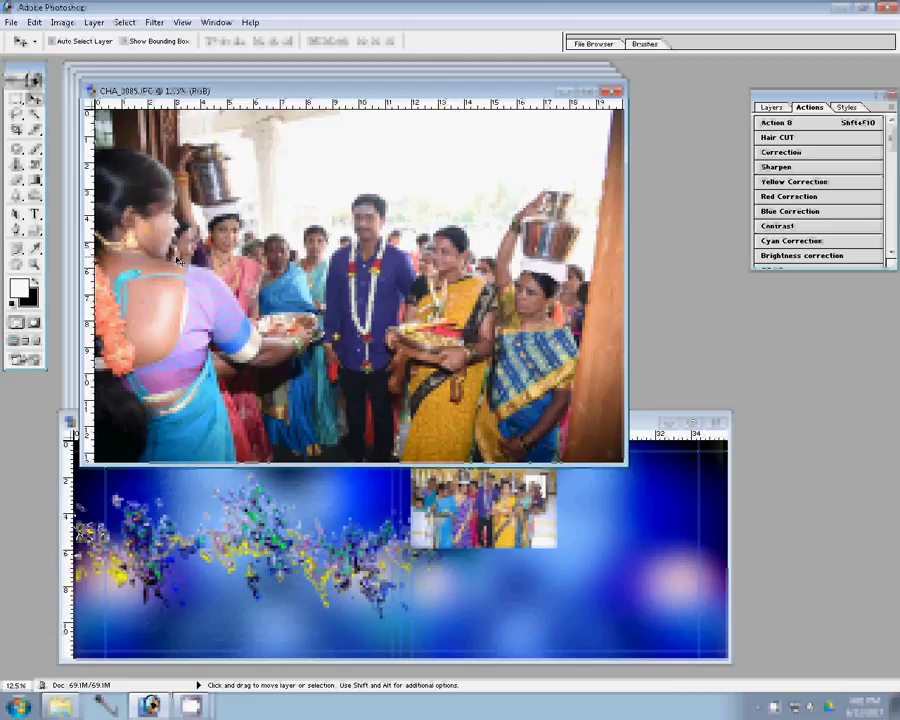
Resize the CHA_3085 photo, place it left of the collage photo, and close it unsaved
key(ctrl+alt+i)
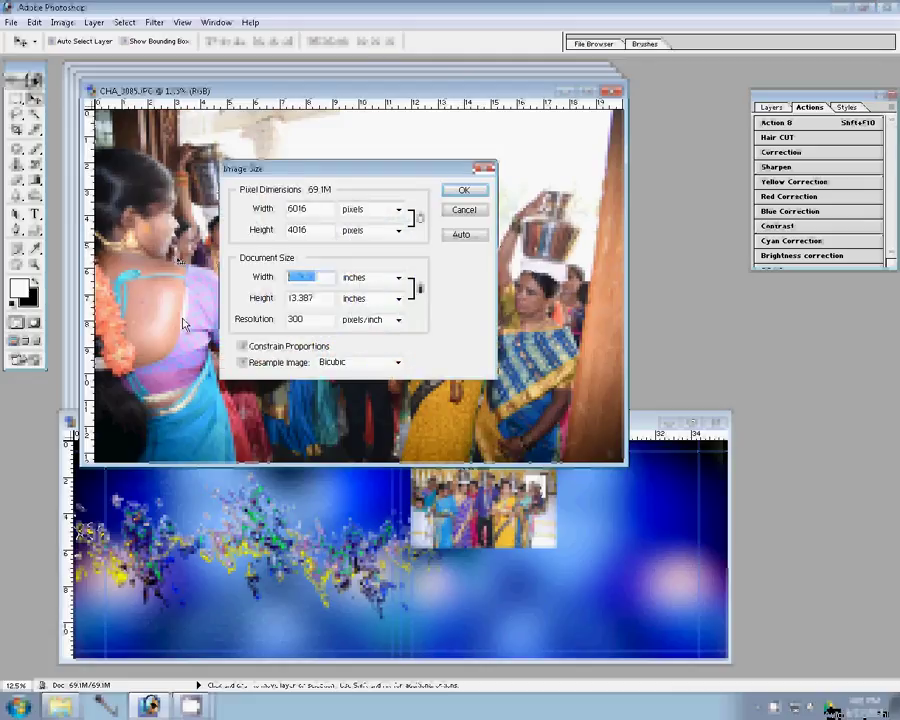
key(Return)
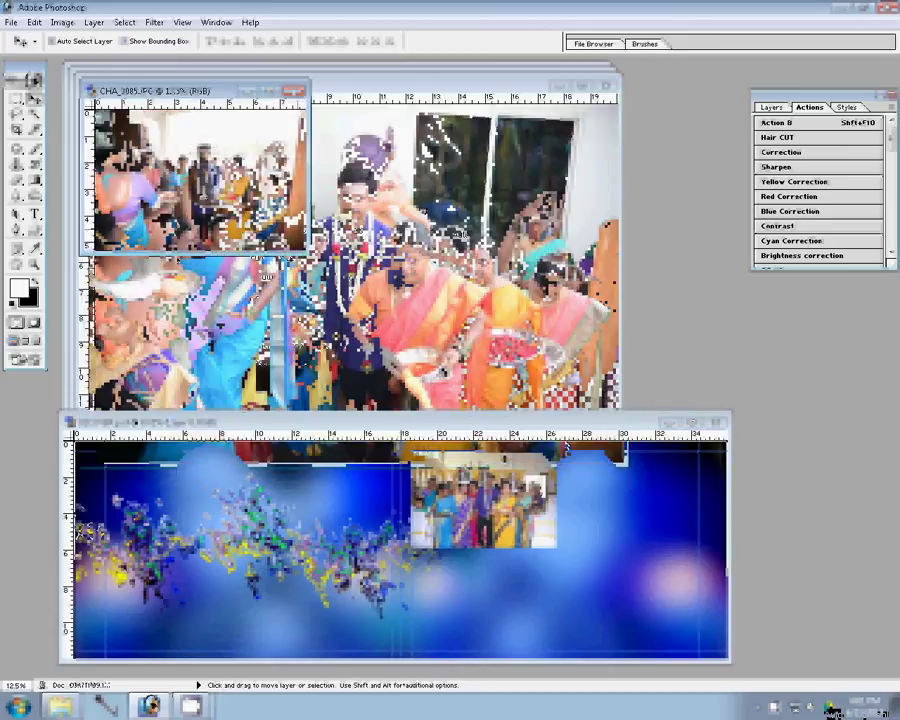
drag(200, 180, 318, 500)
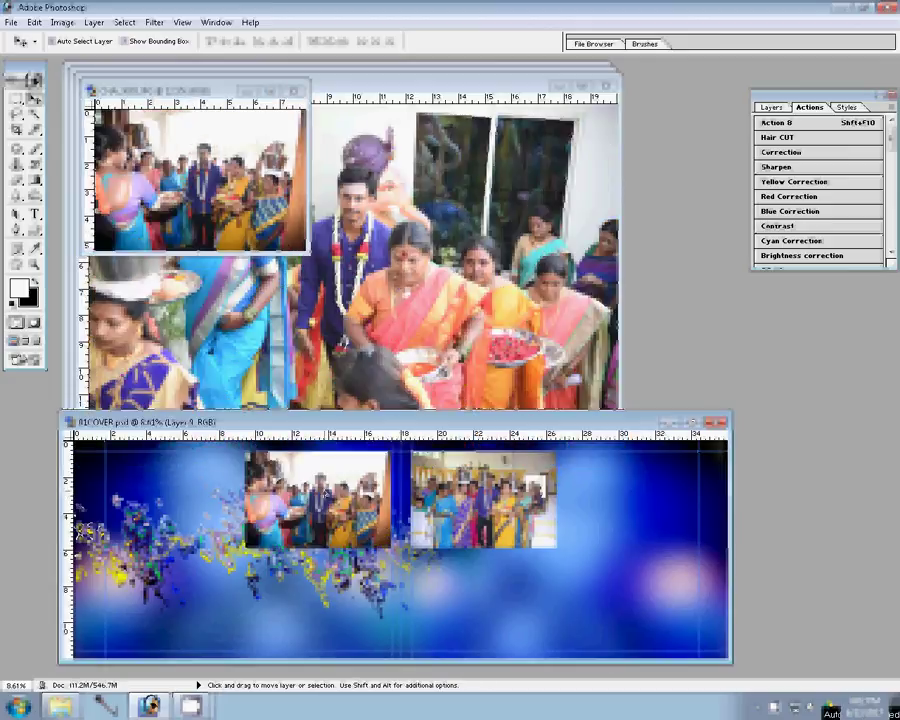
click(295, 92)
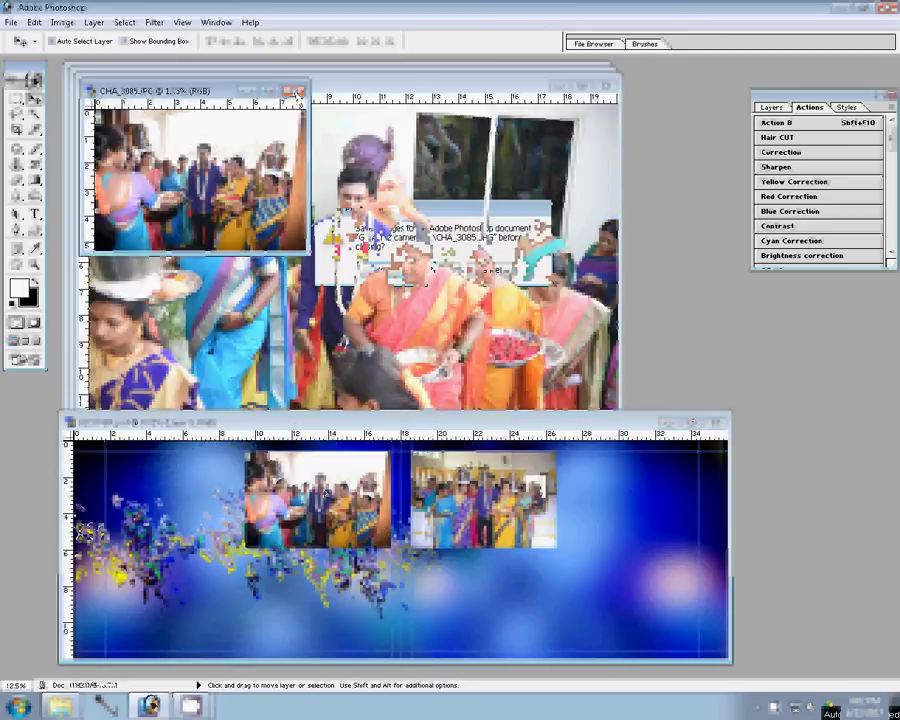
click(436, 271)
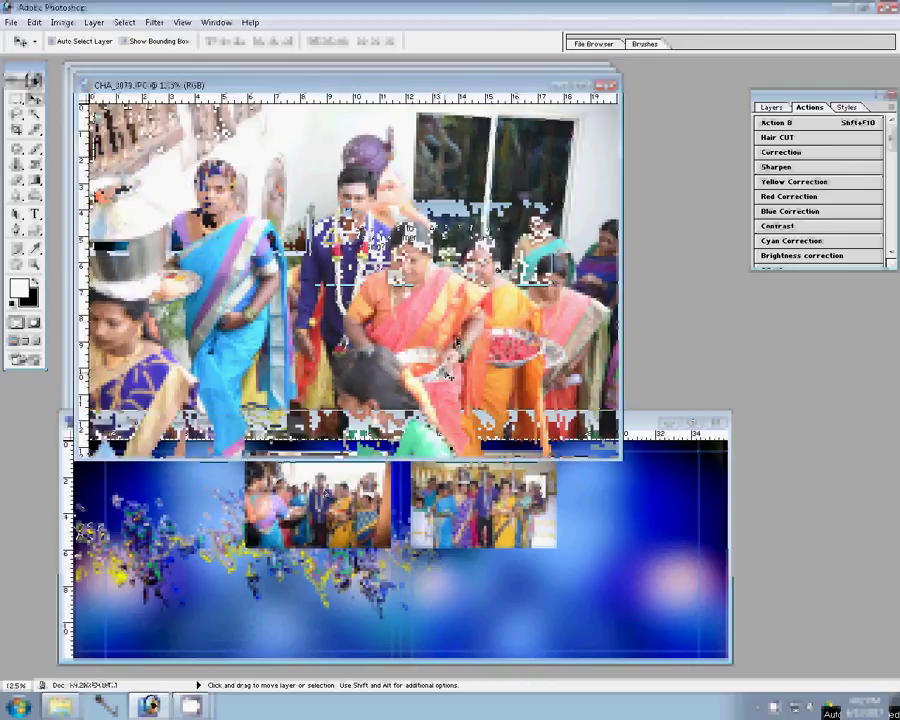
Resize the next wedding photo to 8 inches wide and place it below the first photo
key(ctrl+alt+i)
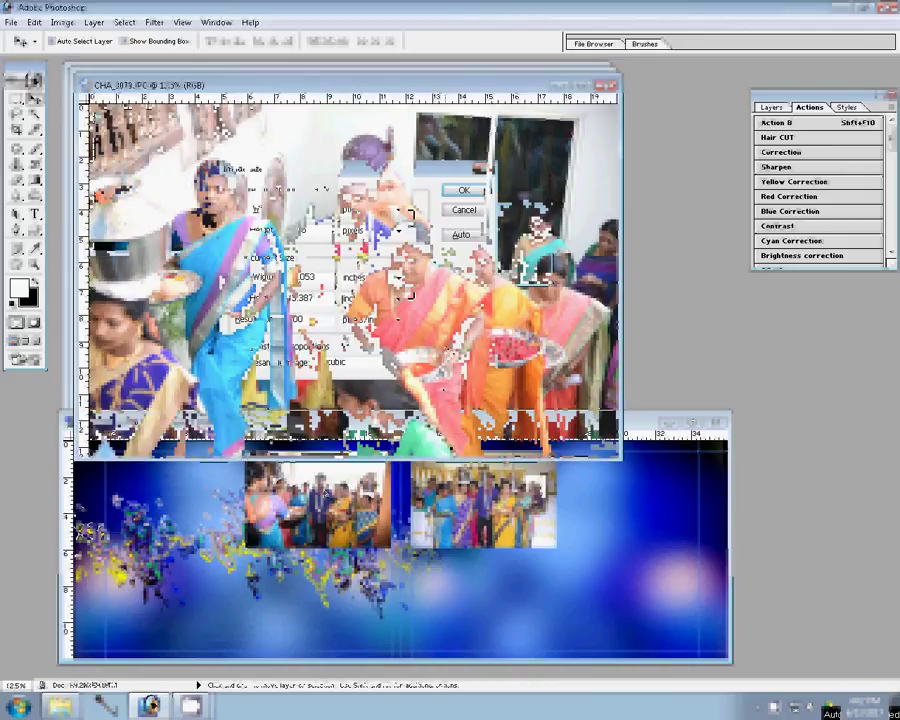
text(8)
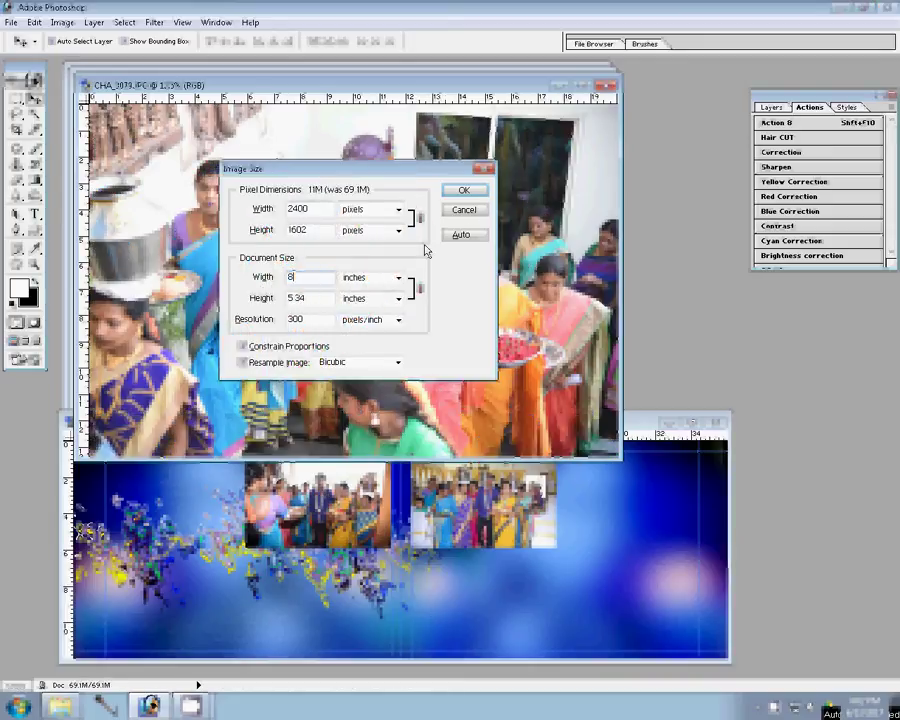
click(464, 191)
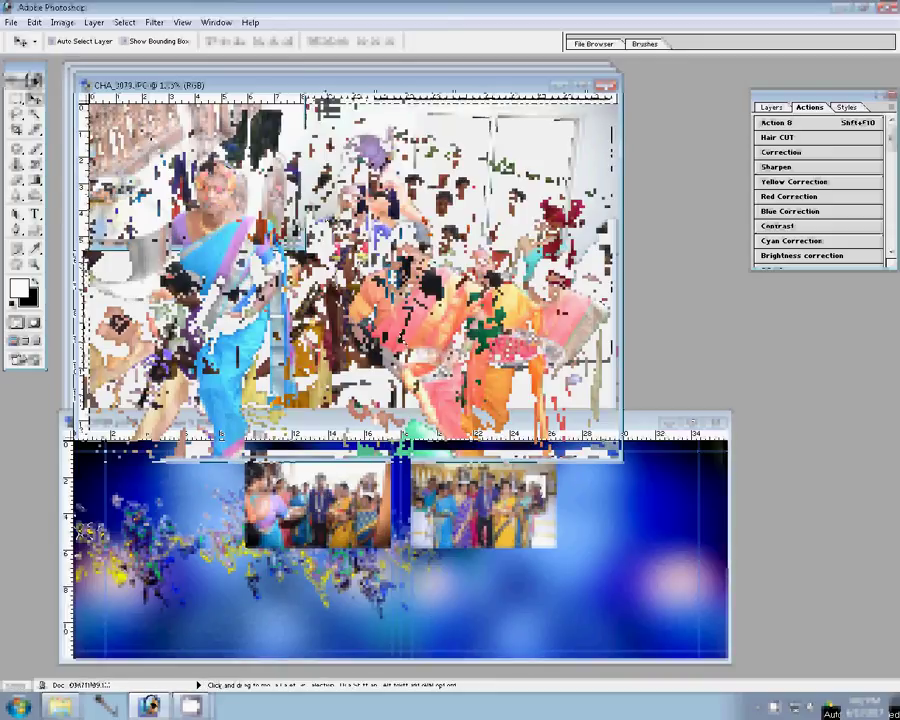
drag(468, 200, 262, 588)
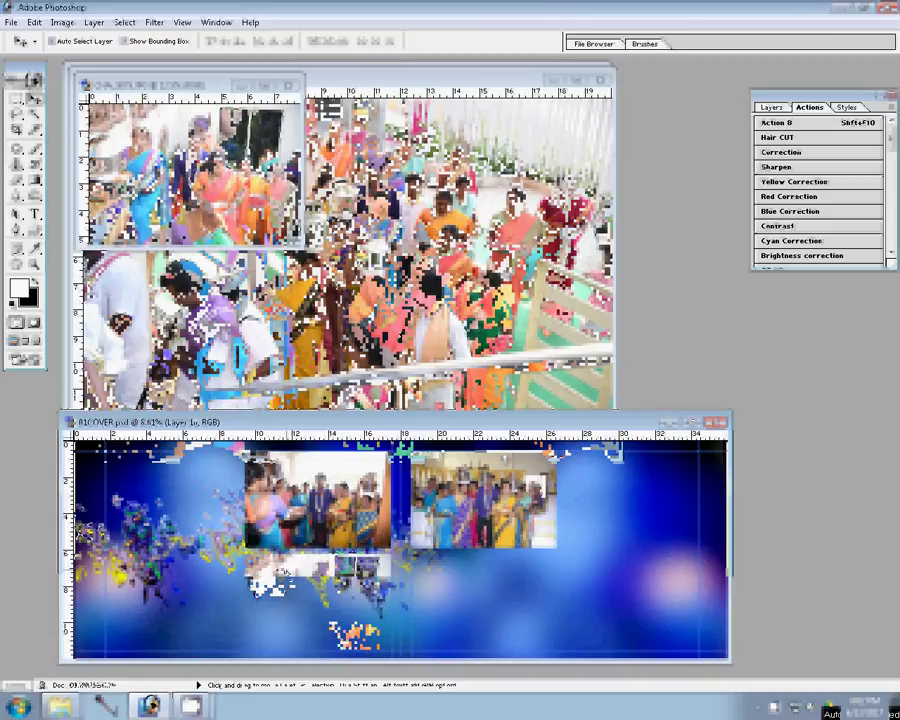
click(272, 150)
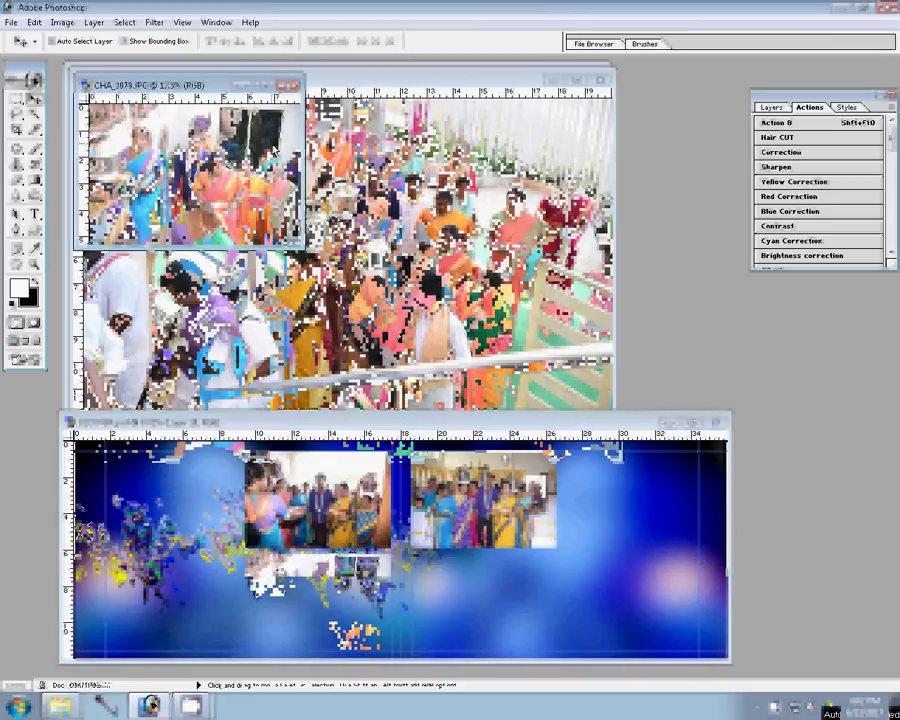
click(293, 85)
Discard the previous original, then resize another wedding photo into the cover's top-left slot, closing its source unsaved
key(n)
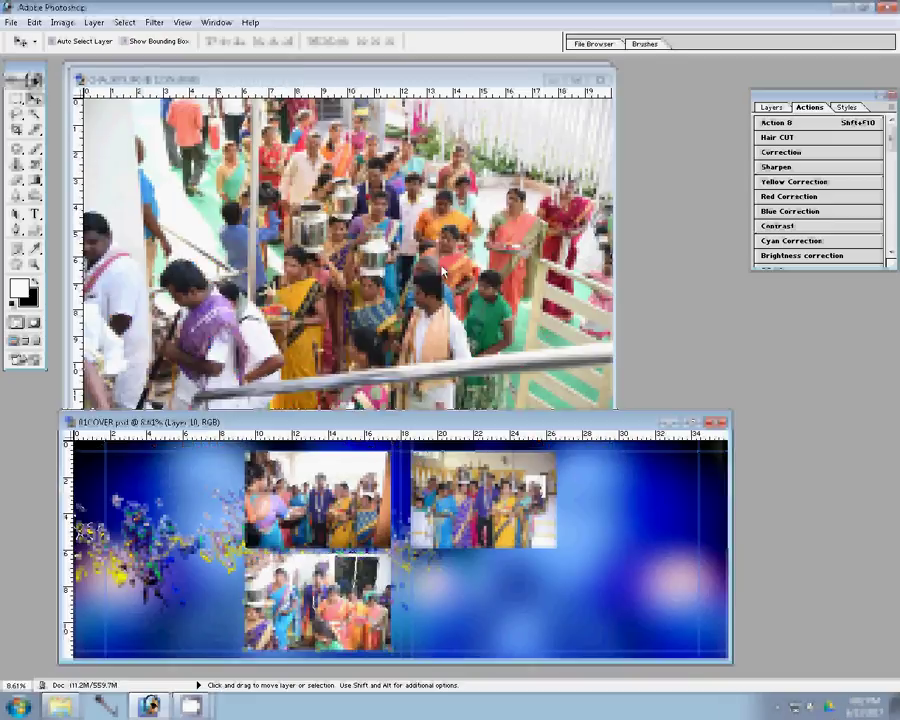
key(ctrl+alt+i)
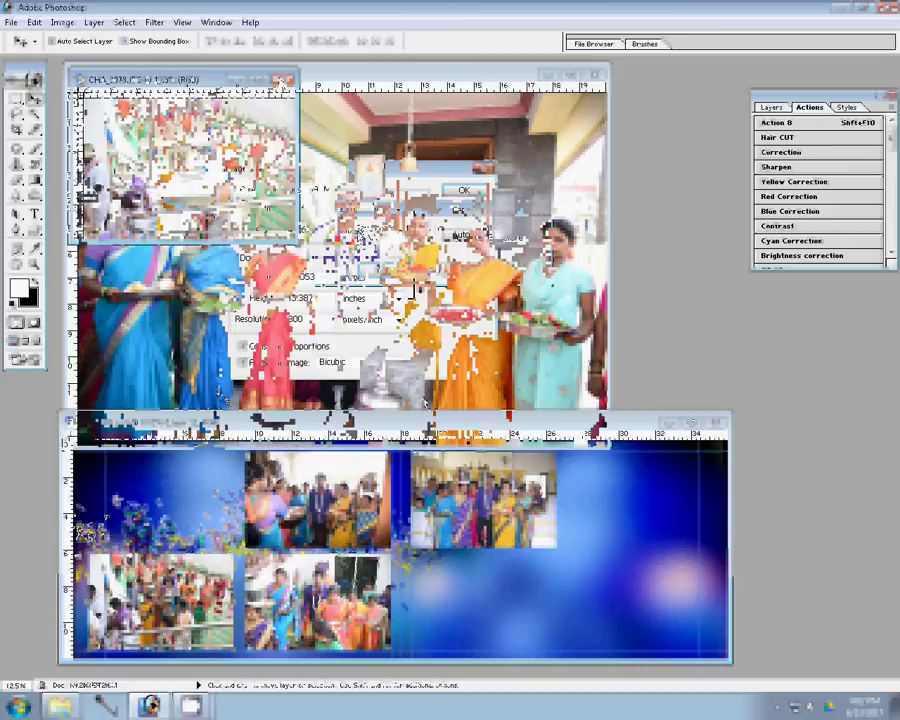
key(Return)
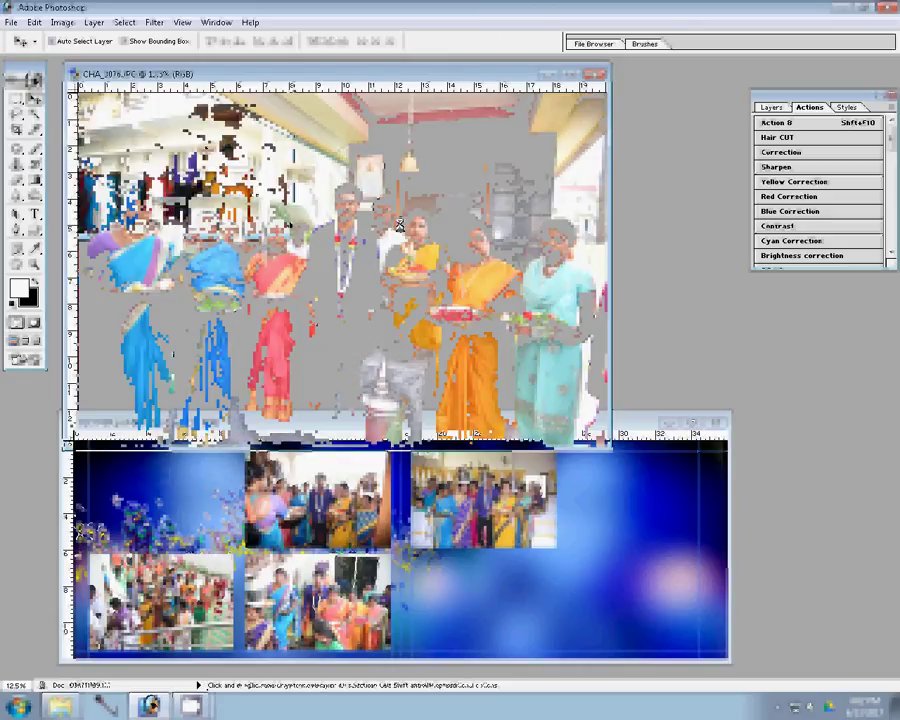
drag(399, 223, 170, 490)
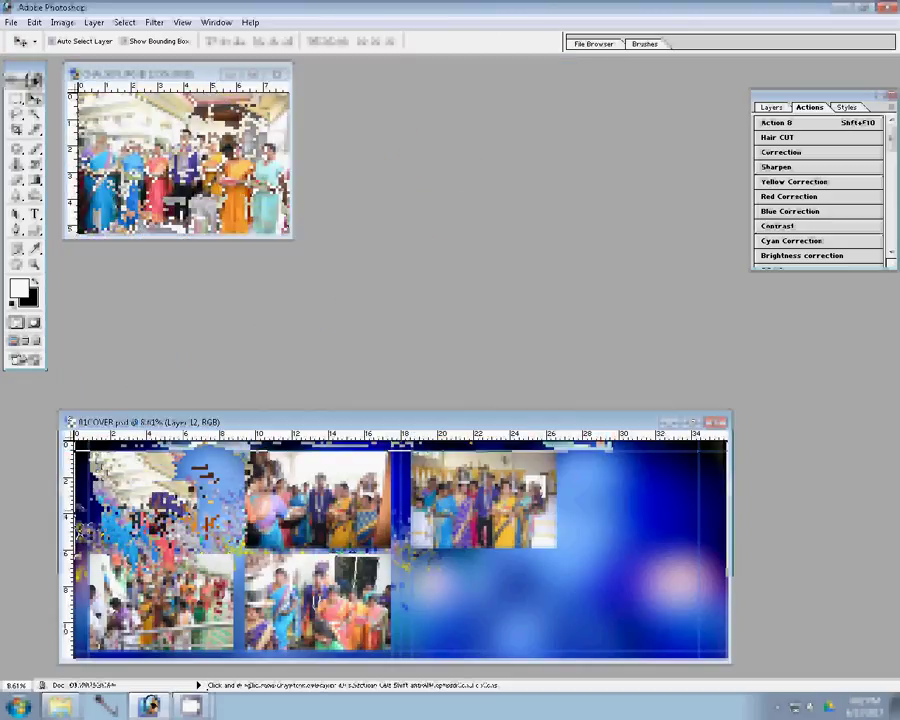
click(278, 74)
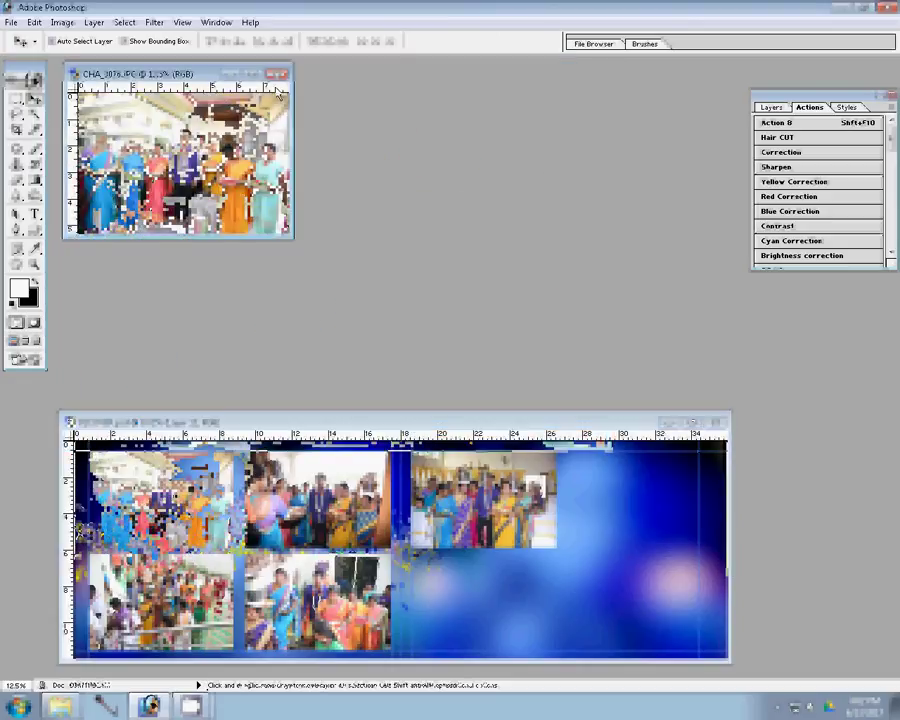
click(432, 269)
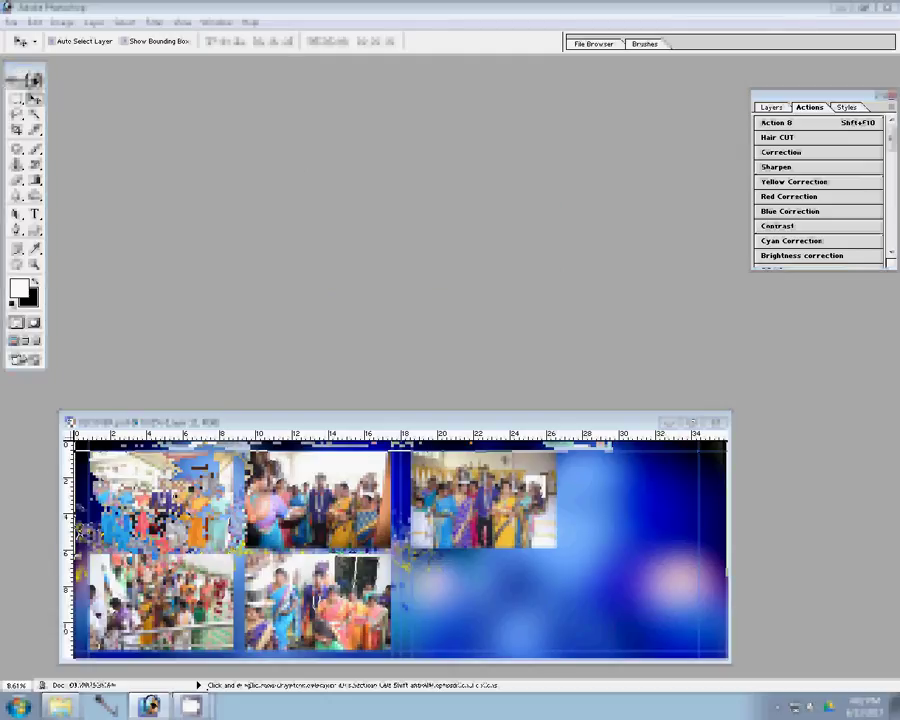
Navigate Explorer into the 106ND750 folder, view its delete subfolder, and return to 106ND750
click(60, 706)
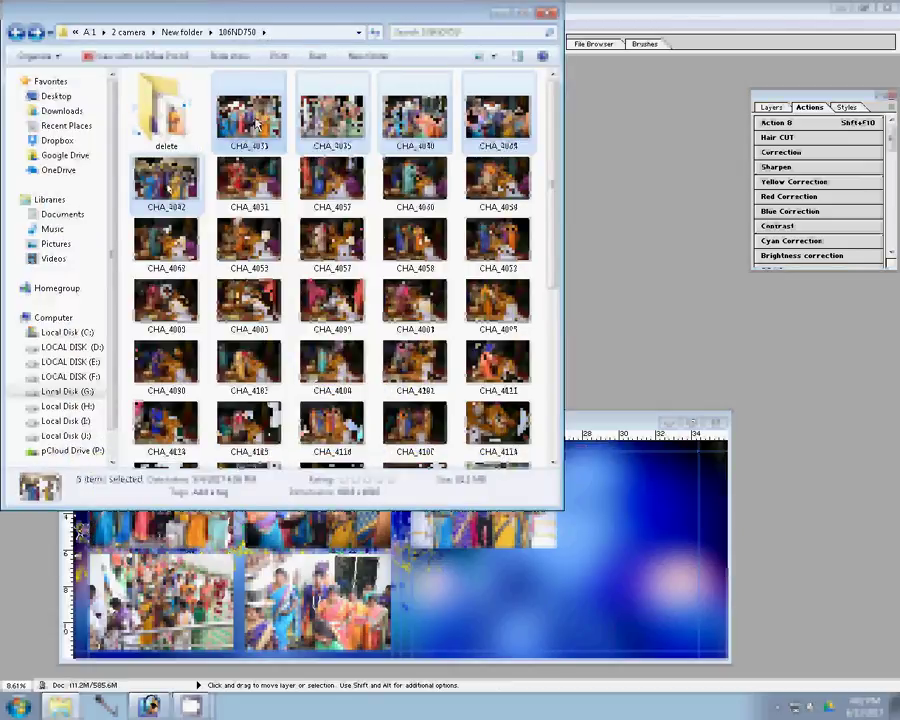
scroll(383, 272, down, 5)
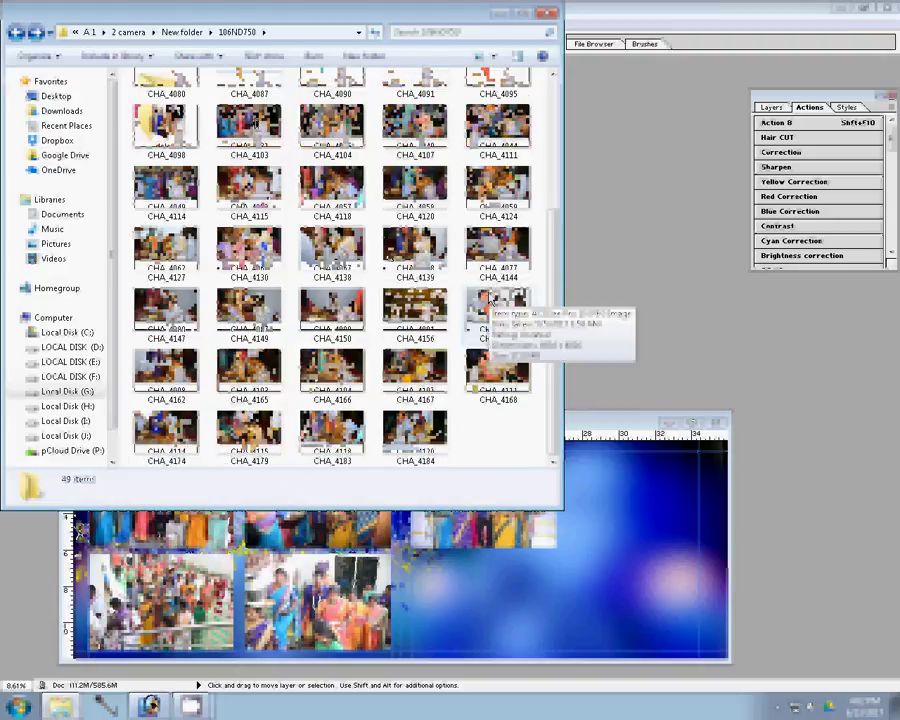
scroll(490, 300, up, 3)
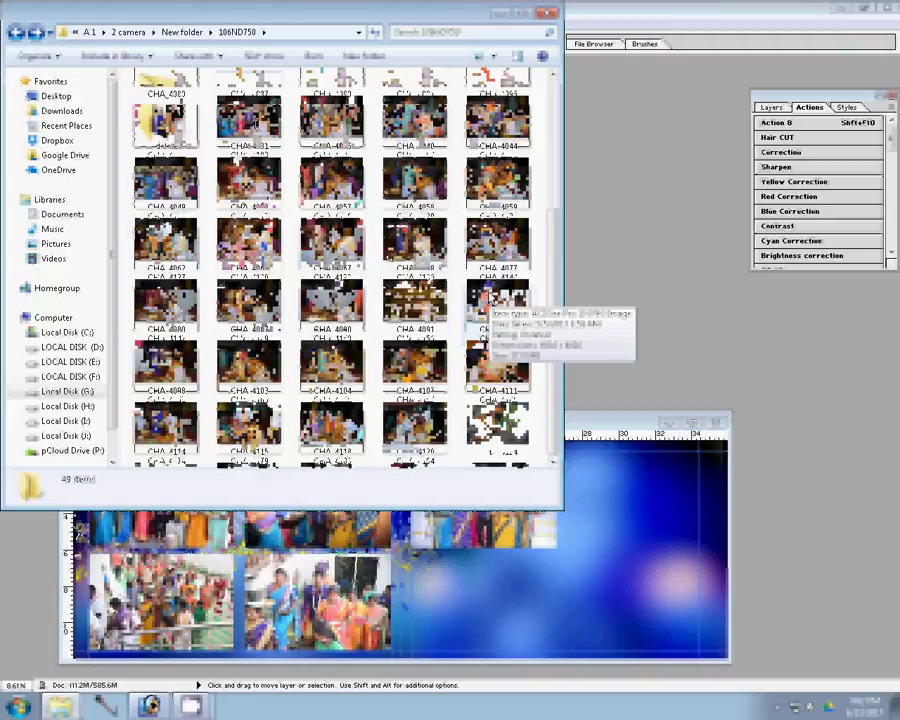
scroll(490, 300, up, 2)
double_click(162, 140)
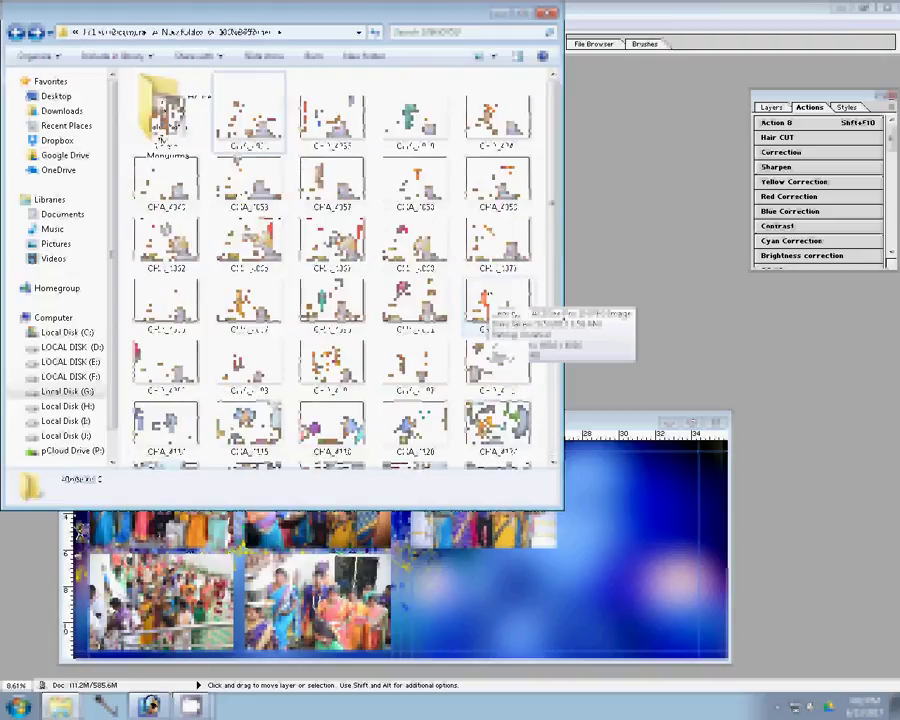
key(BackSpace)
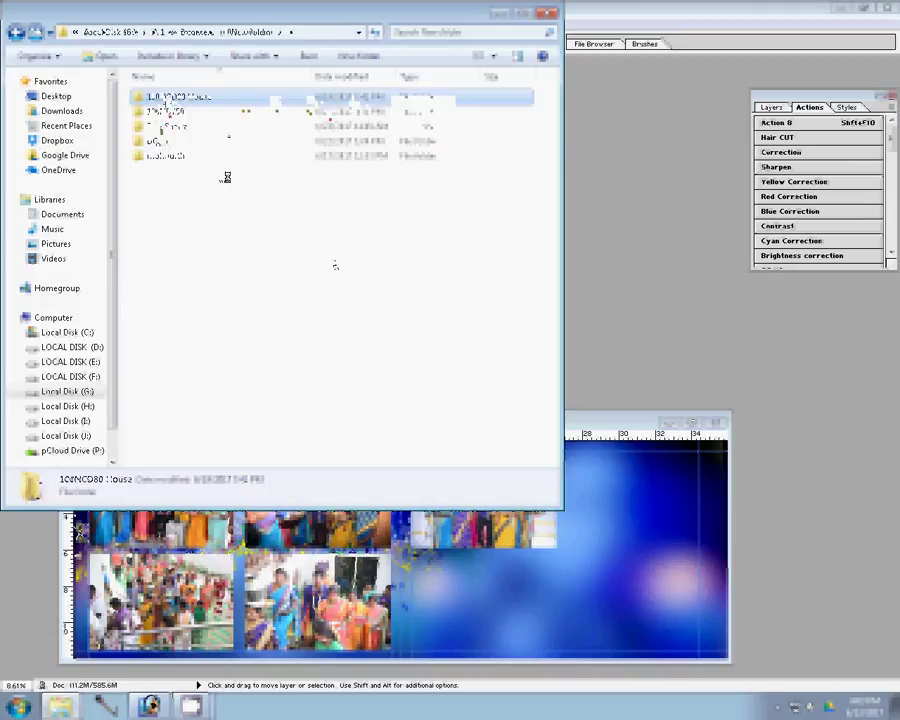
click(164, 112)
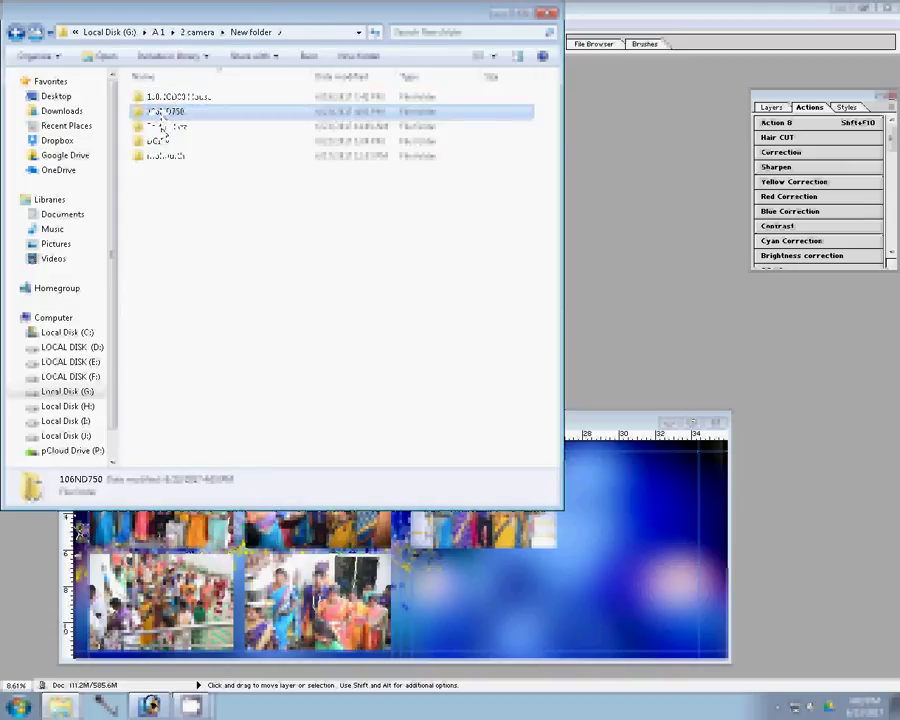
double_click(162, 116)
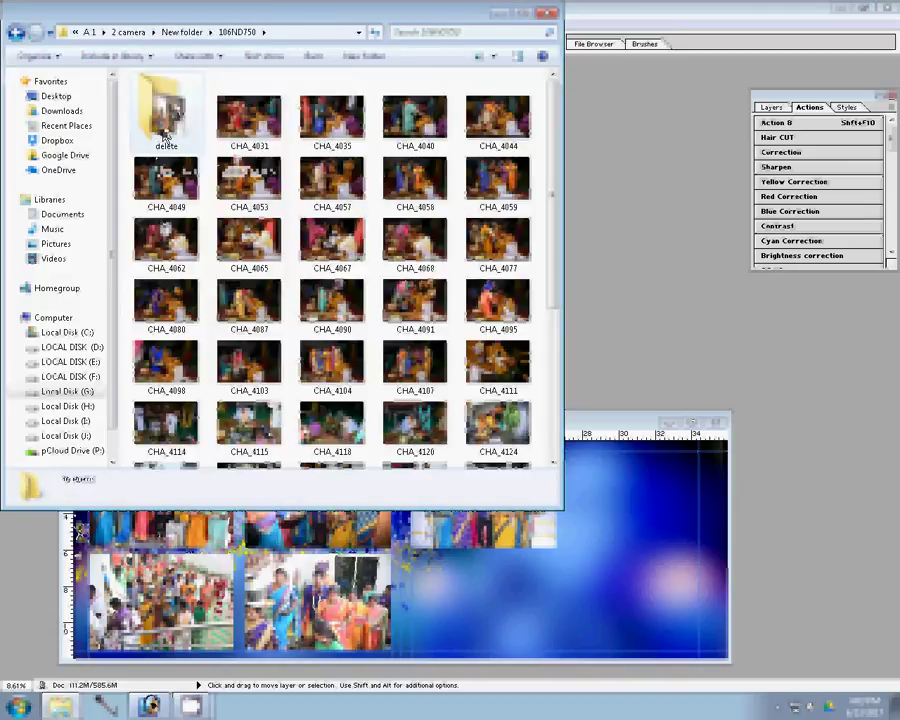
double_click(165, 133)
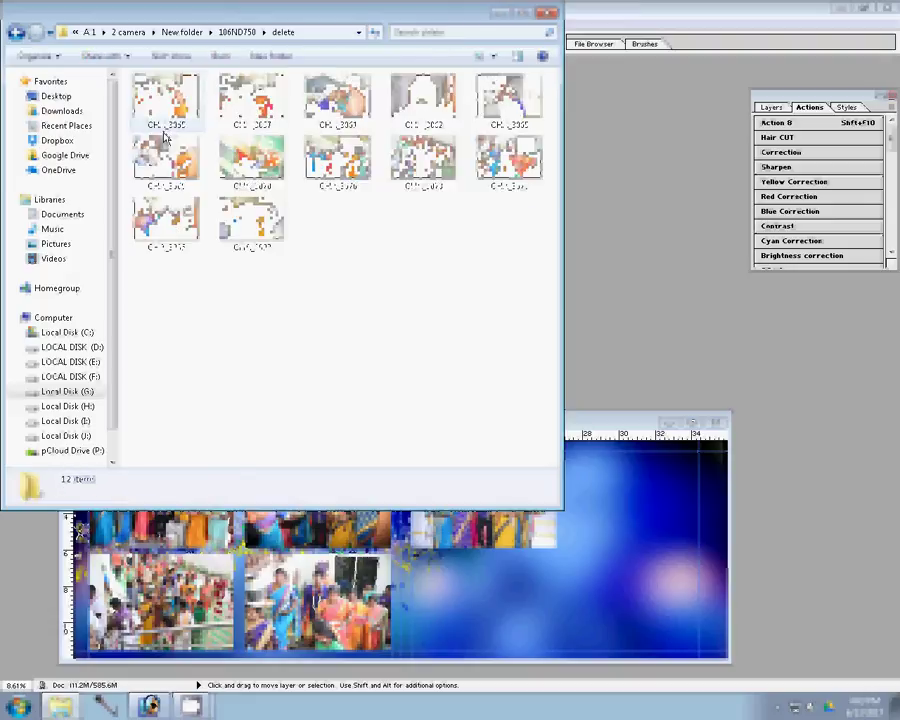
key(BackSpace)
In the Bale Shatra folder, move DSC_0004 and DSC_0005 to Delete and open the gate photos in Photoshop
double_click(165, 133)
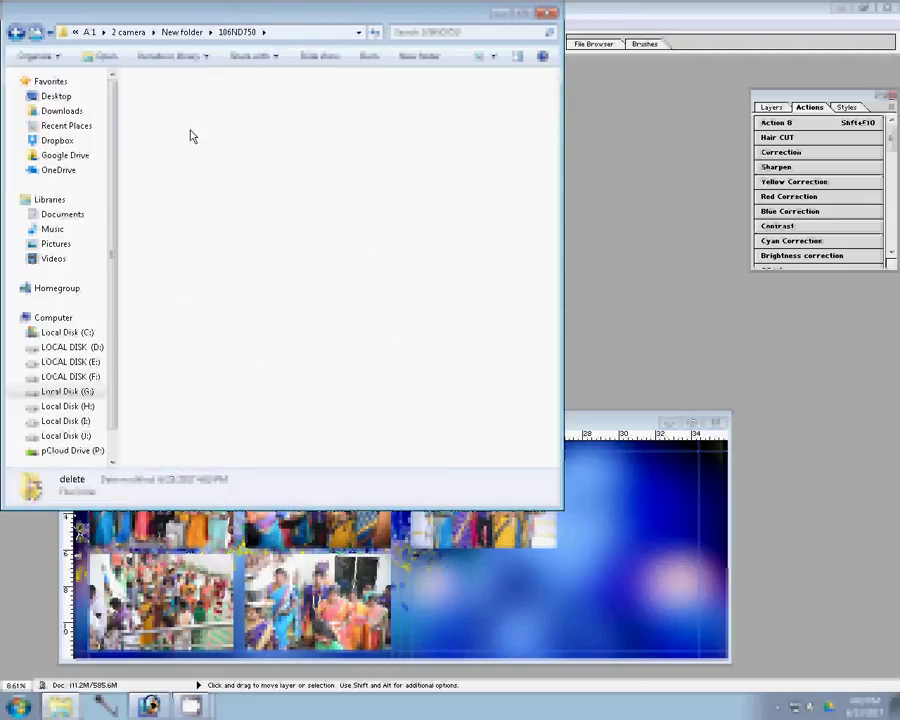
double_click(182, 129)
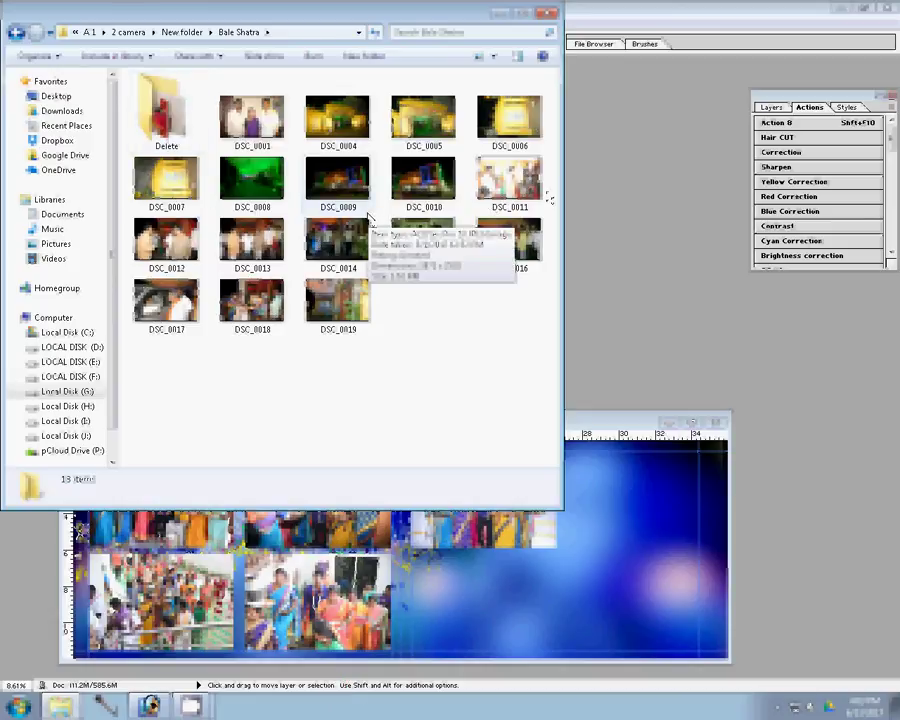
click(330, 122)
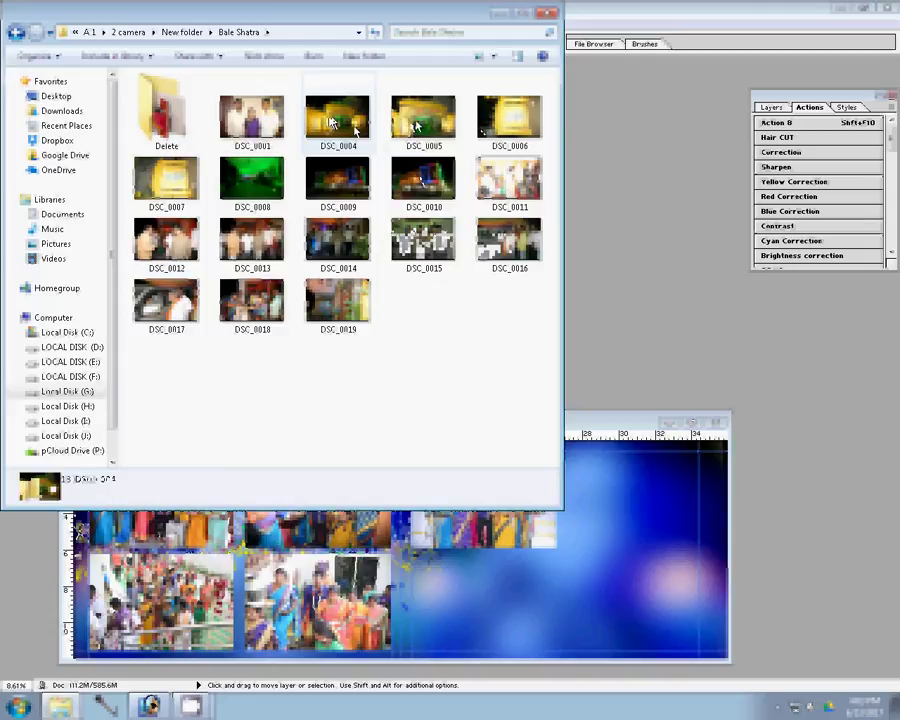
ctrl+click(423, 118)
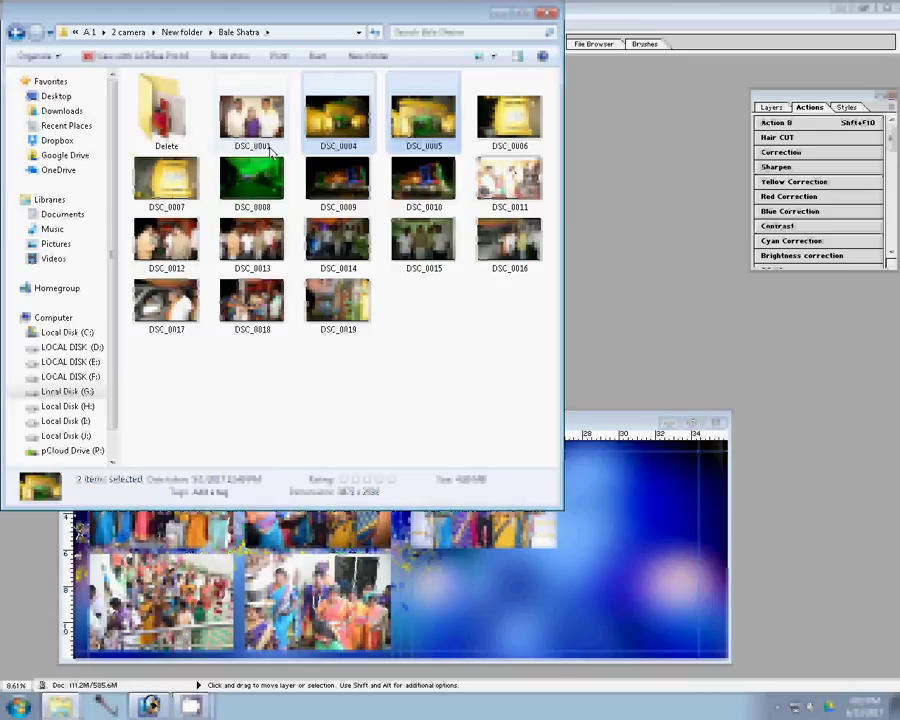
mouse_move(340, 120)
mouse_down()
mouse_move(145, 138)
mouse_move(160, 125)
mouse_up()
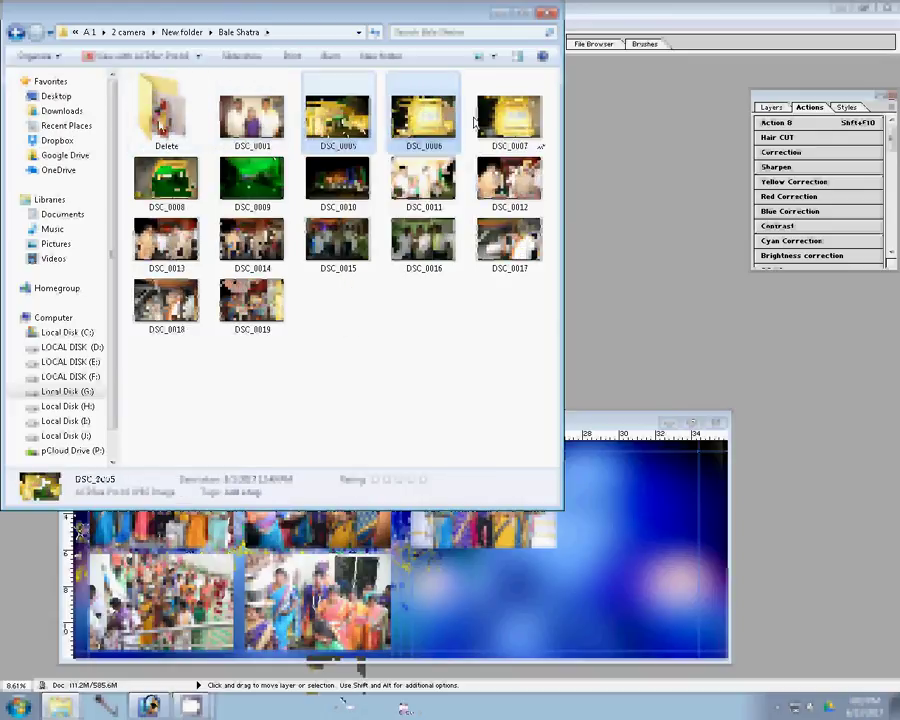
ctrl+click(476, 121)
mouse_move(476, 121)
mouse_down()
mouse_move(683, 238)
mouse_move(645, 193)
mouse_up()
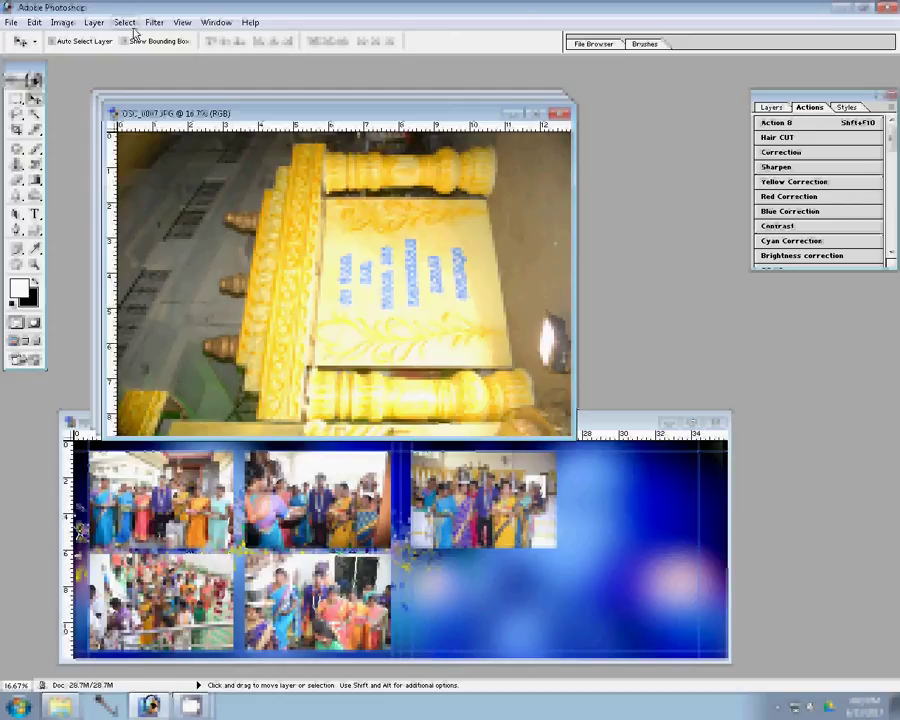
Rotate gate photo DSC_0007 90° clockwise and resize it to 8 inches wide
click(59, 24)
click(190, 177)
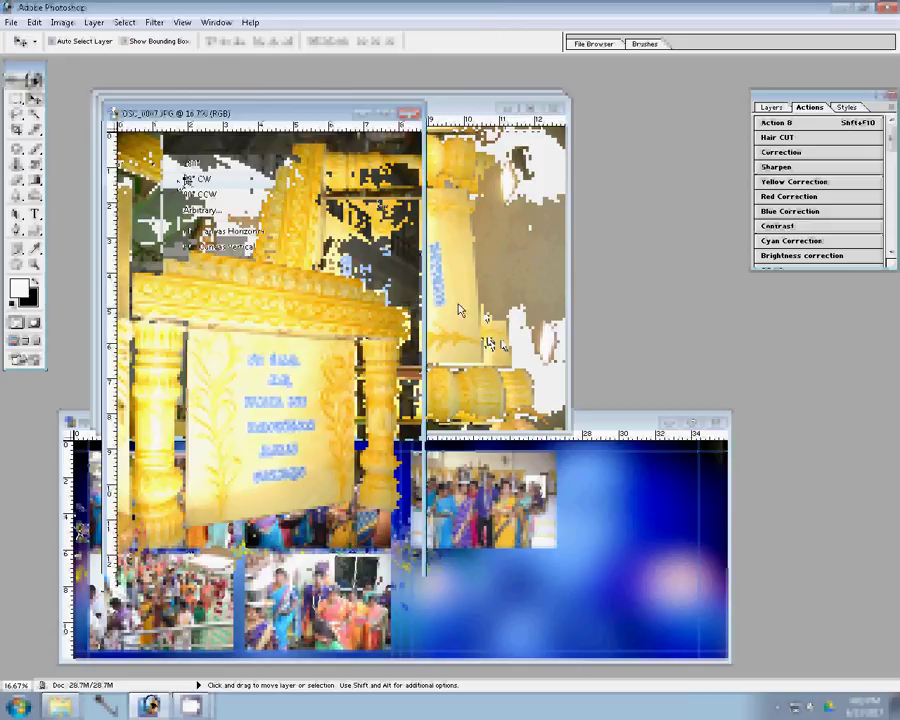
key(ctrl+alt+i)
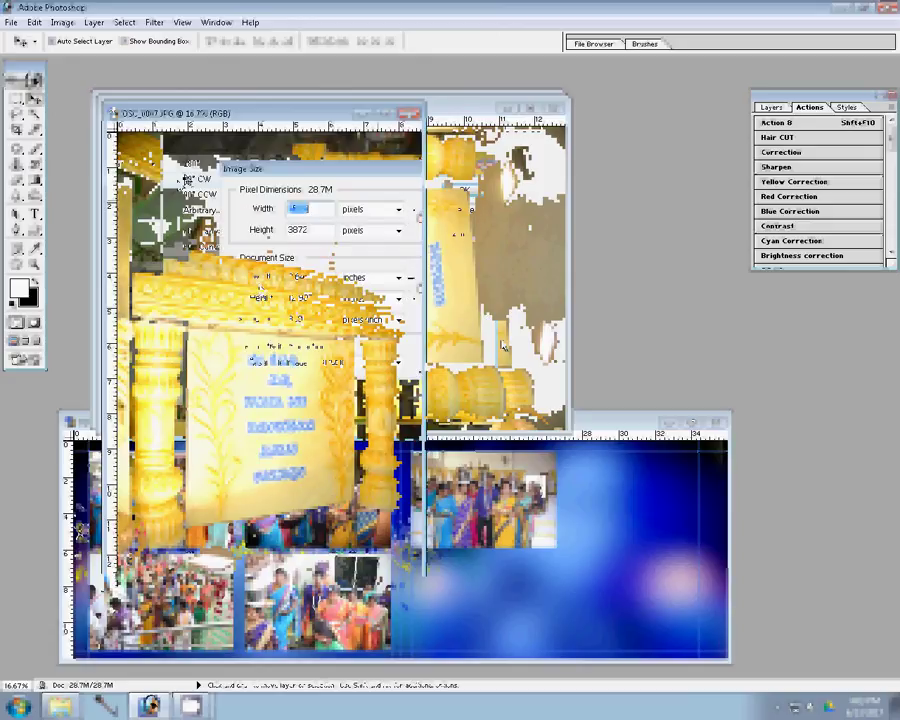
text(7)
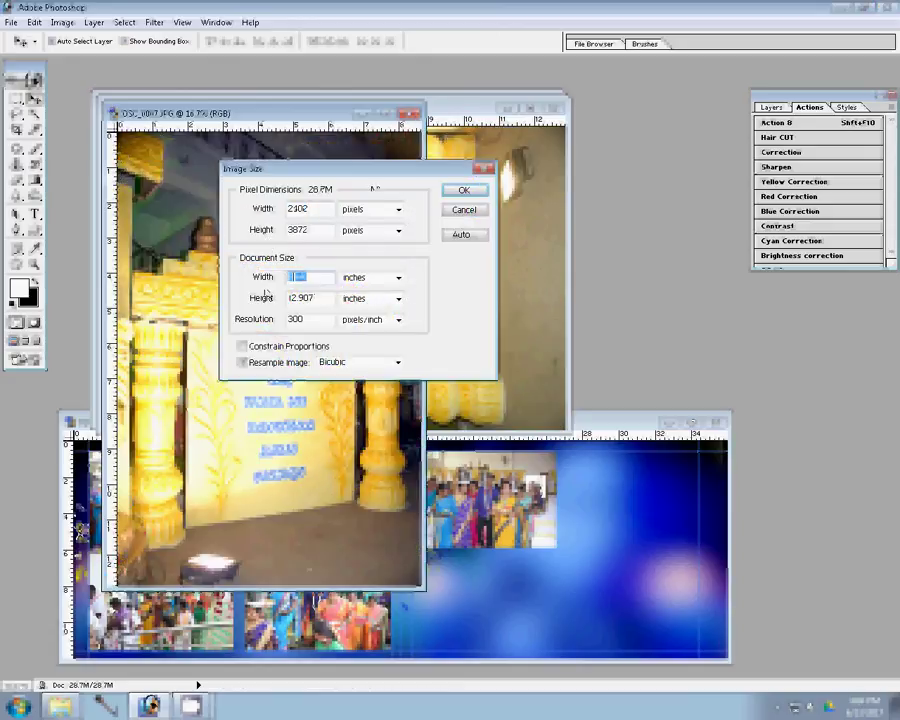
text(8)
key(Tab)
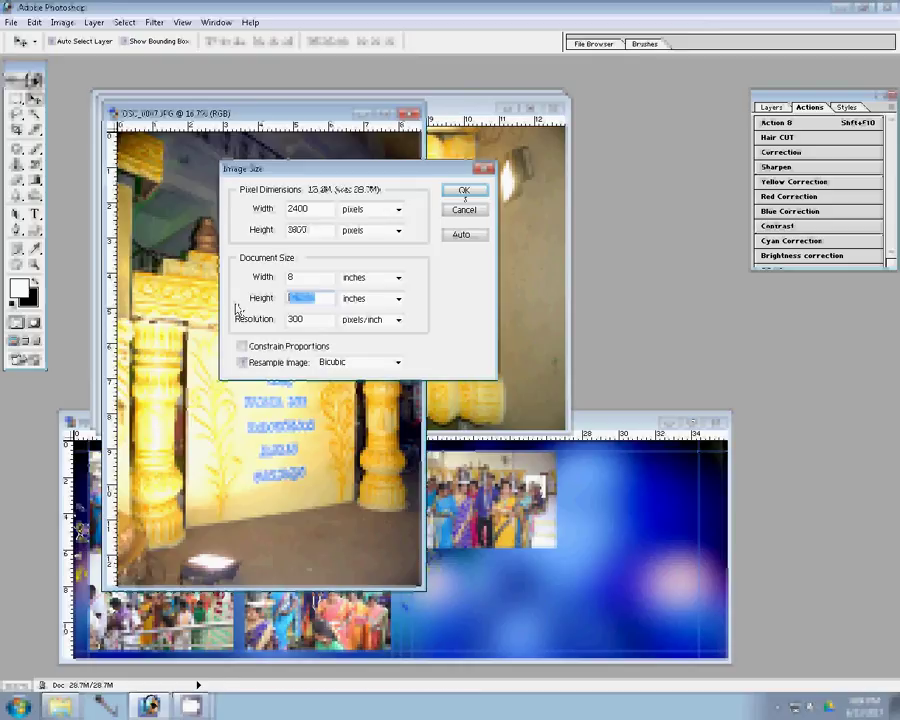
key(Return)
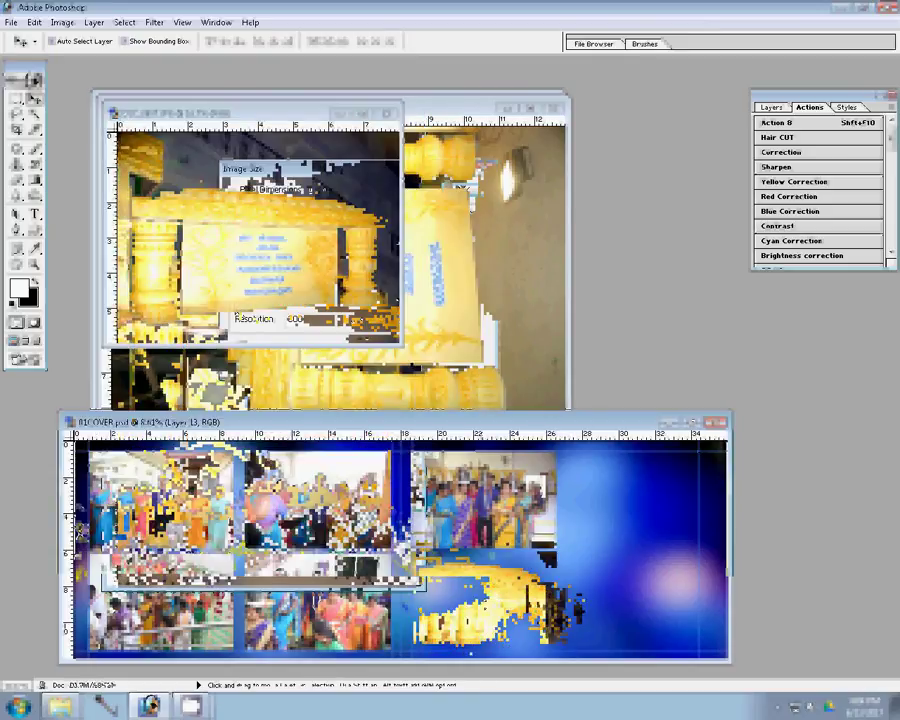
Transform the placed gate photo to fit below the top-right photo, then close DSC_0007
key(ctrl+t)
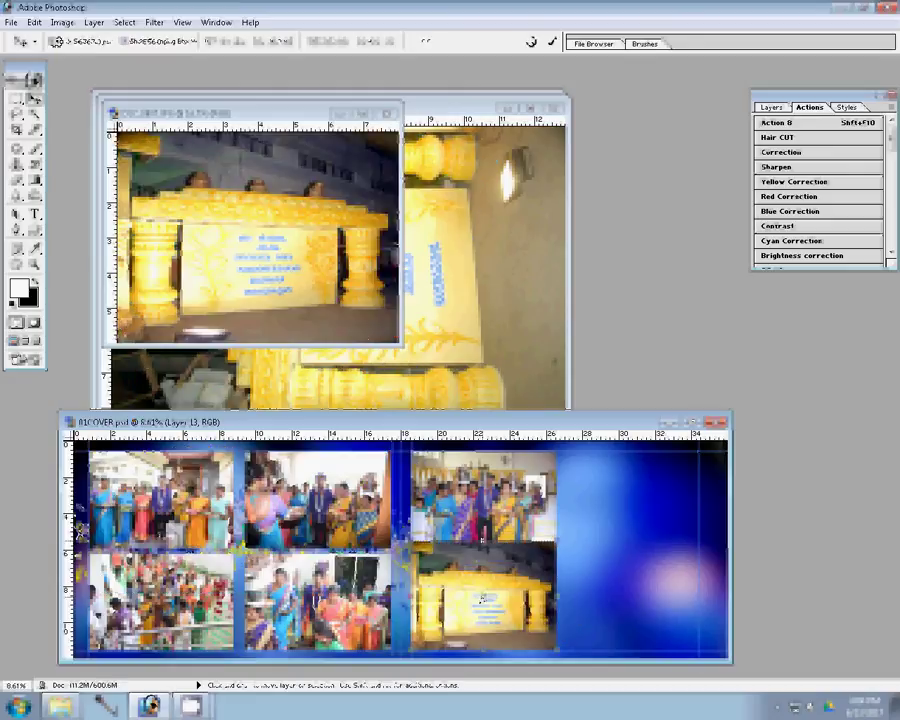
drag(482, 548, 481, 541)
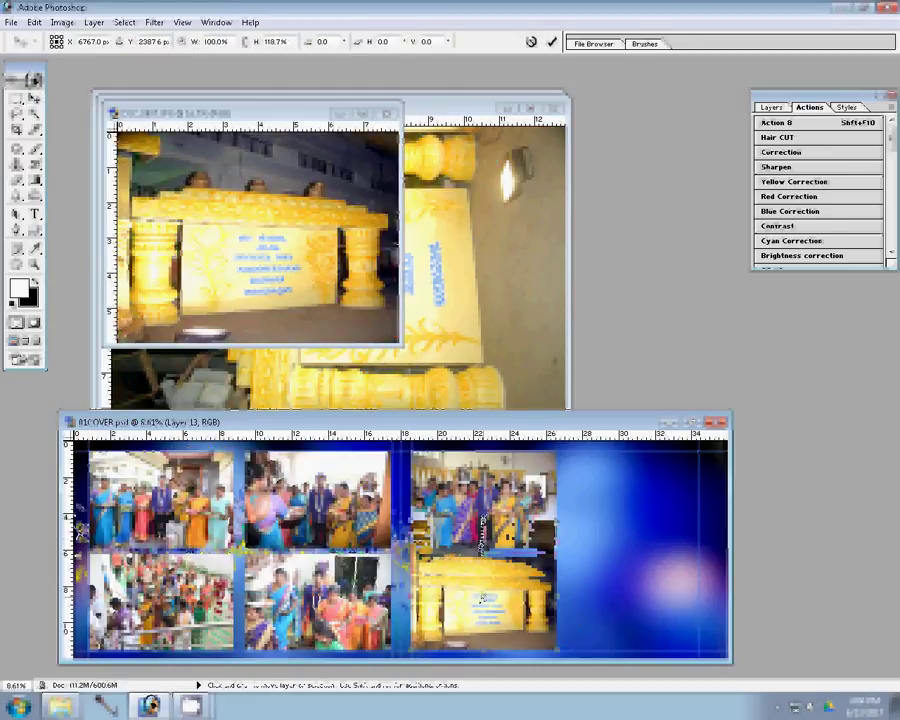
drag(482, 543, 482, 556)
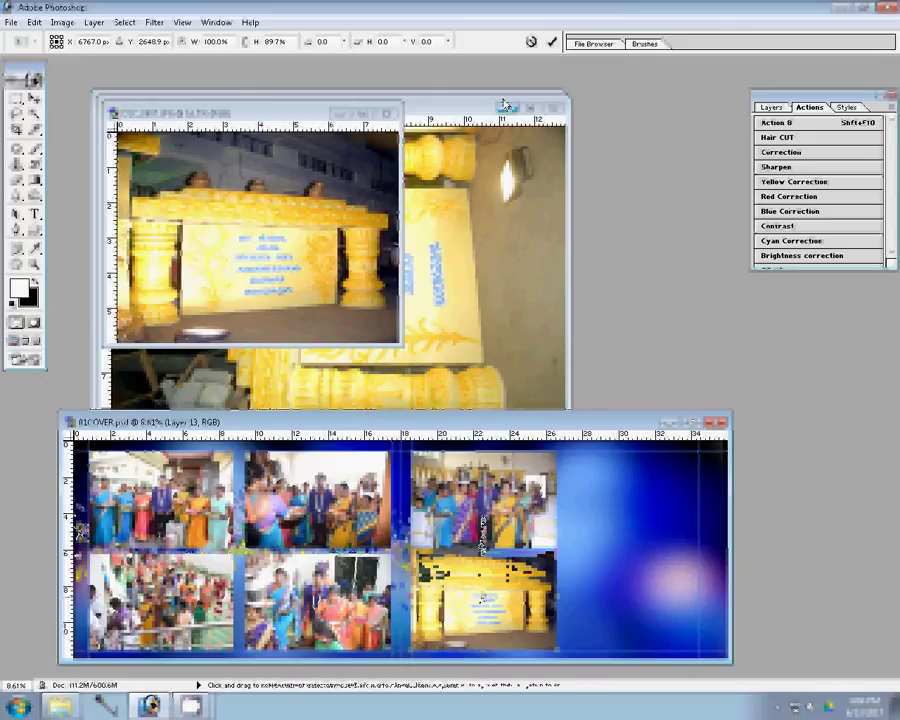
click(552, 41)
click(391, 113)
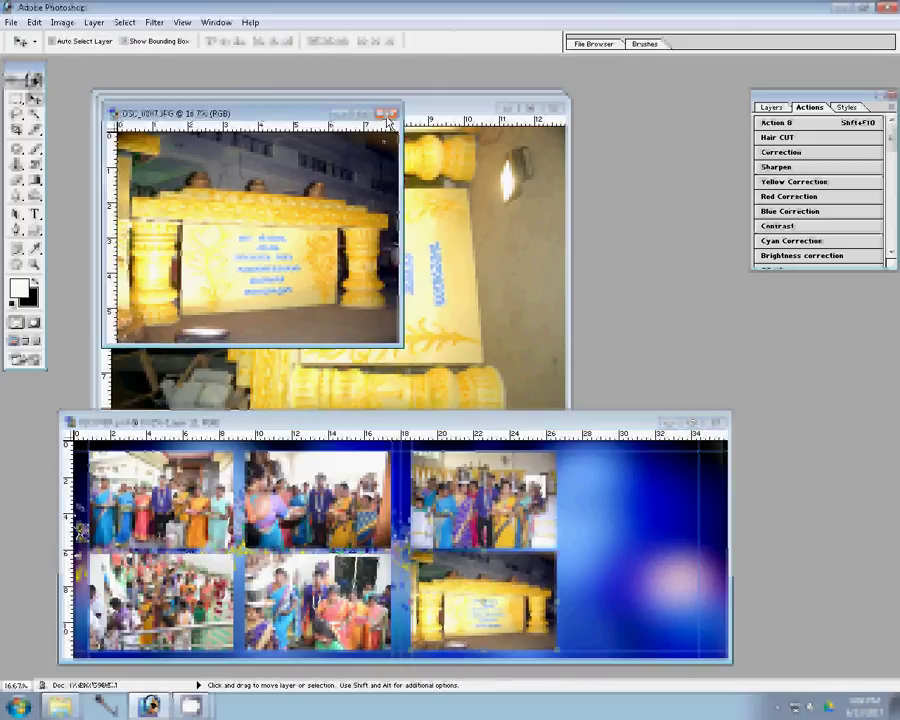
Discard DSC_0007, then rotate DSC_0006 upright and resize it to 8 inches wide
click(392, 292)
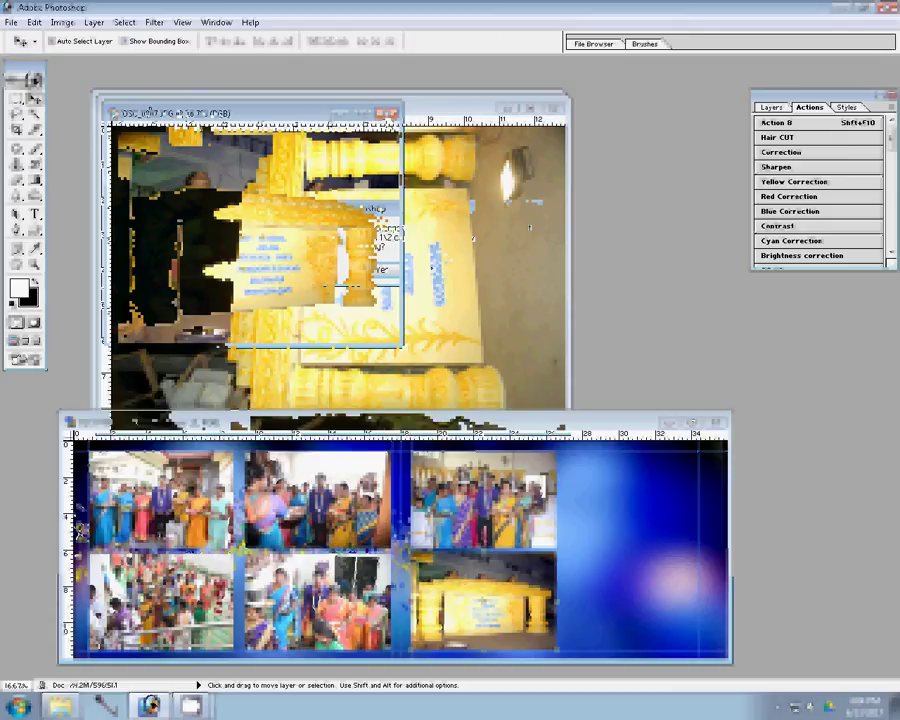
click(62, 22)
mouse_move(125, 173)
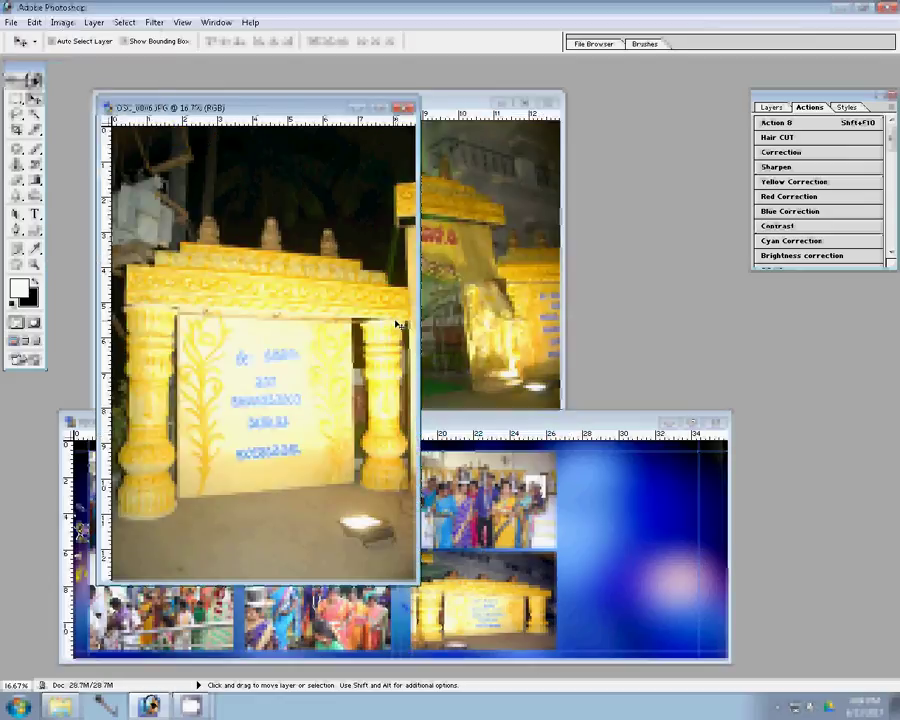
key(ctrl+alt+i)
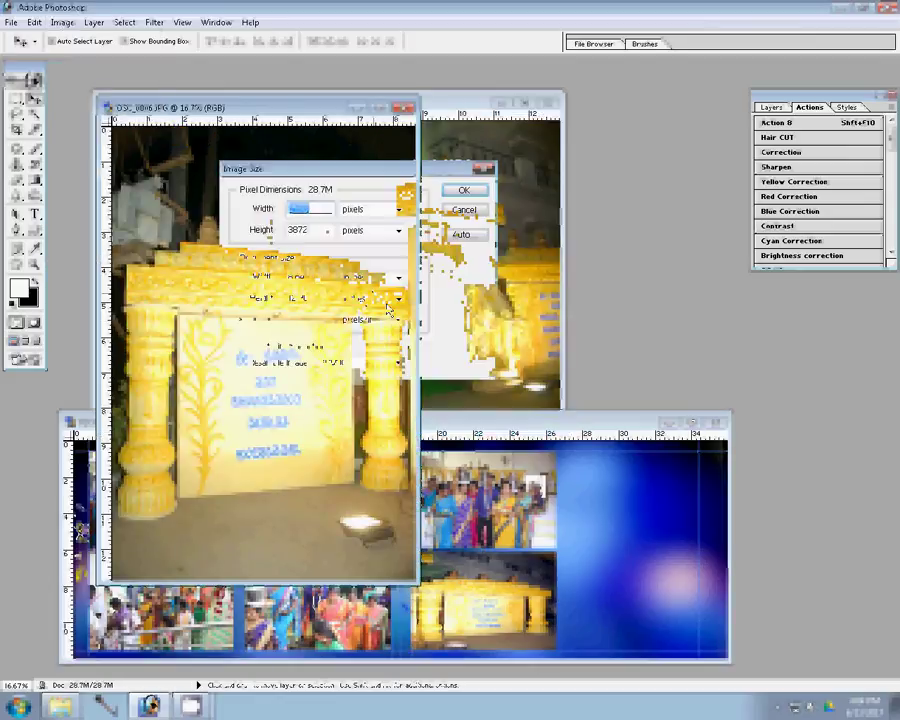
text(1200)
key(Tab)
key(Tab)
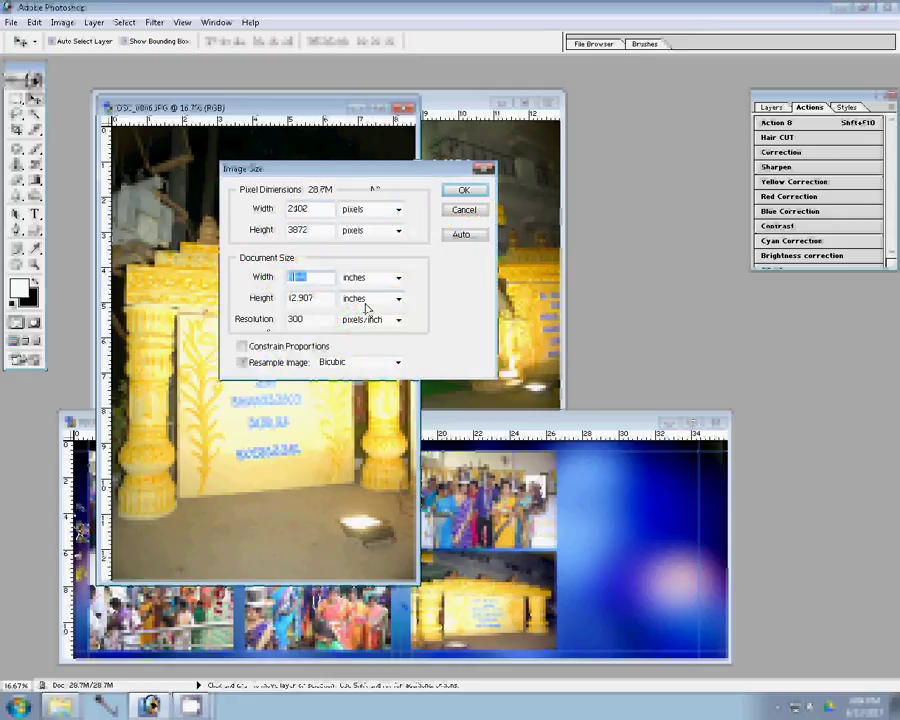
text(8)
key(Tab)
key(Return)
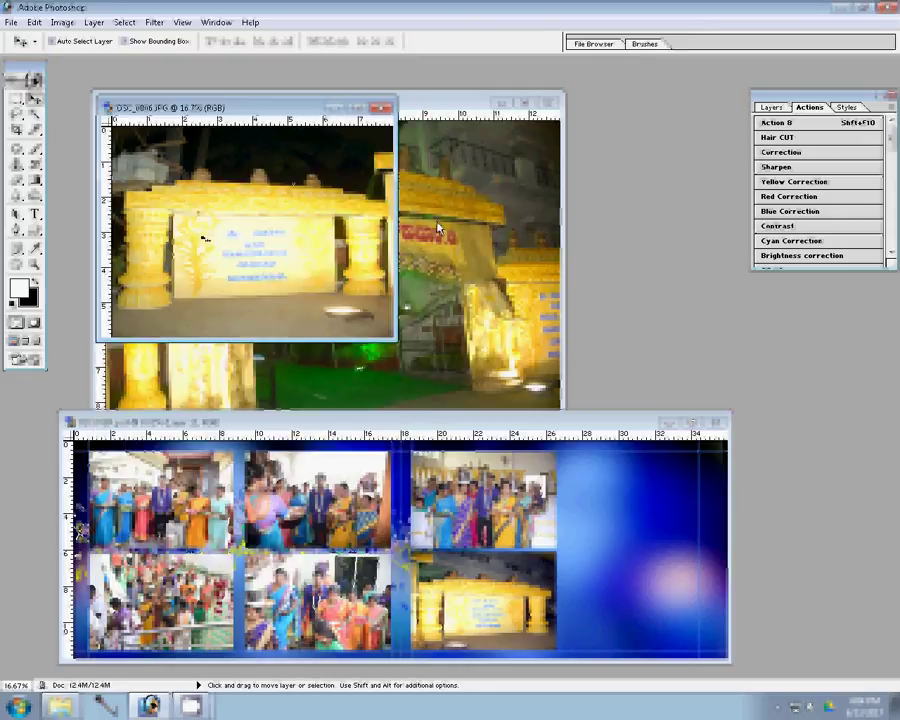
Place DSC_0006 in the collage's bottom-right corner, marquee the empty upper-right area, and close DSC_0006 unsaved
drag(602, 573, 604, 575)
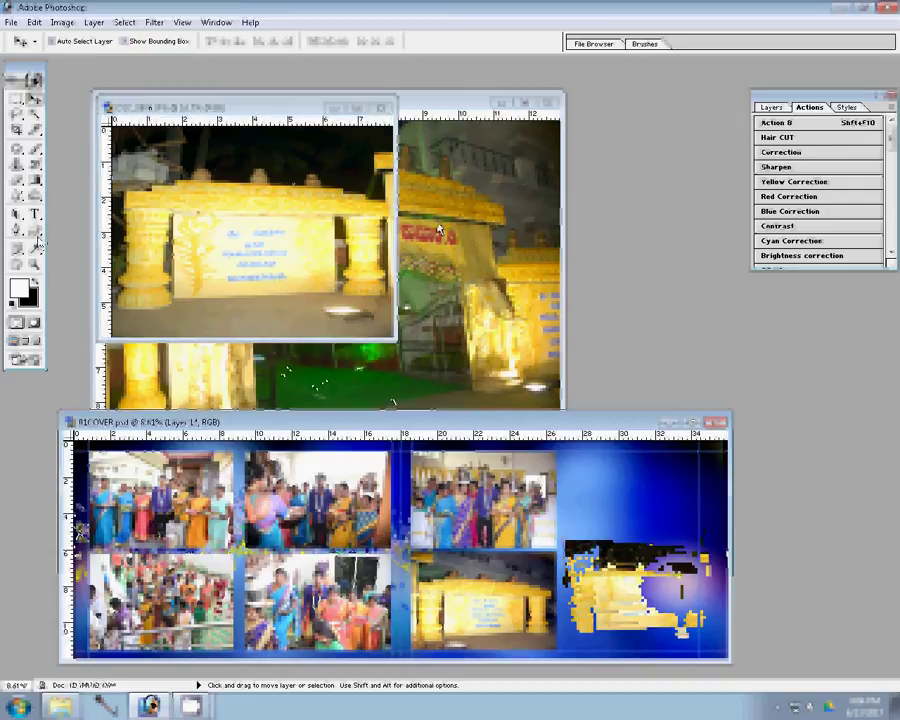
click(15, 100)
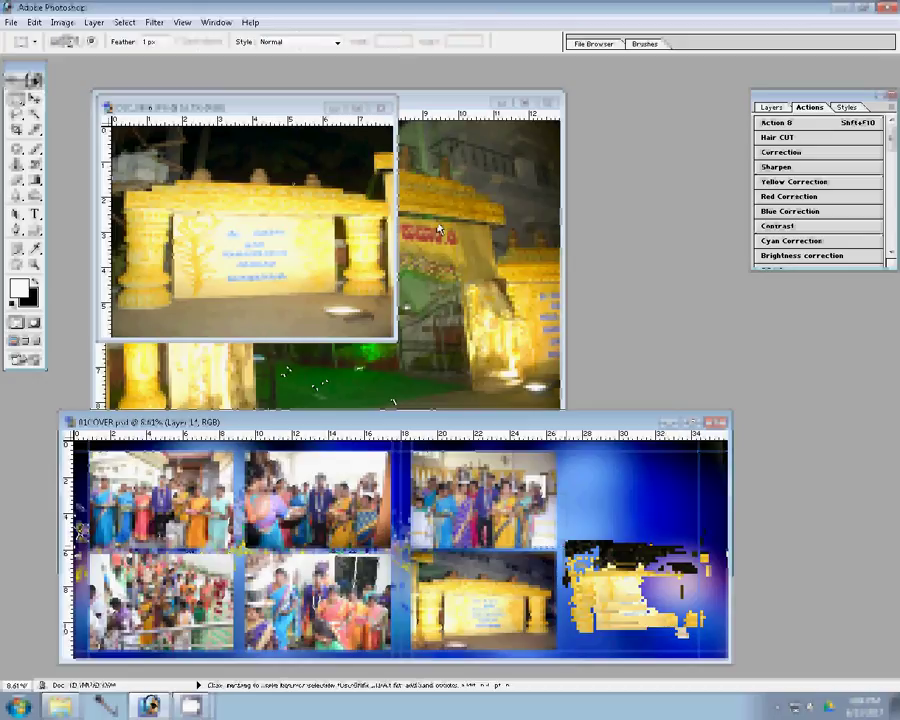
drag(565, 493, 720, 549)
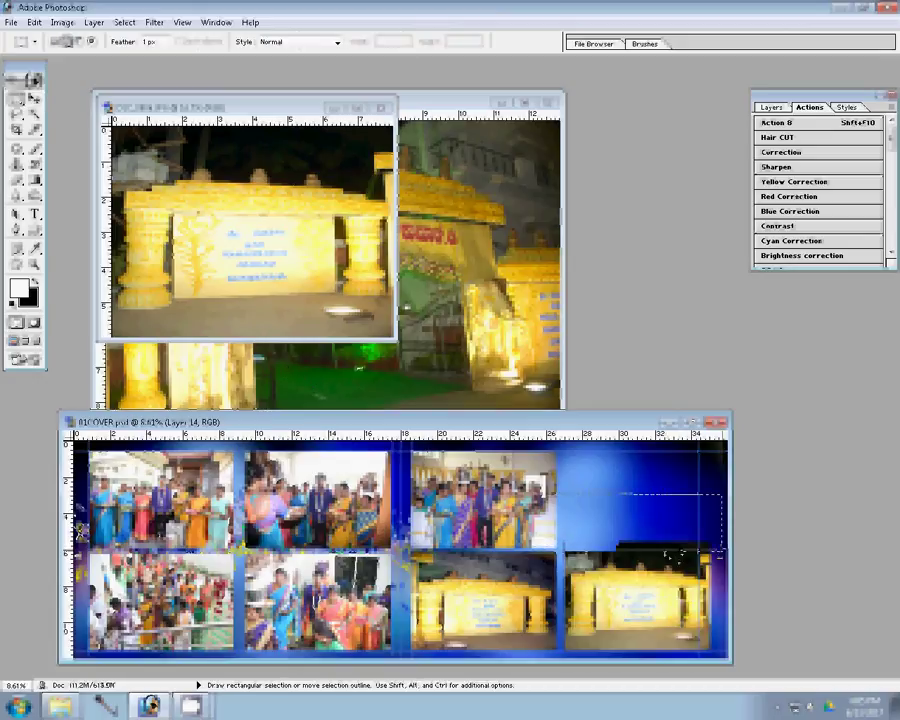
click(363, 127)
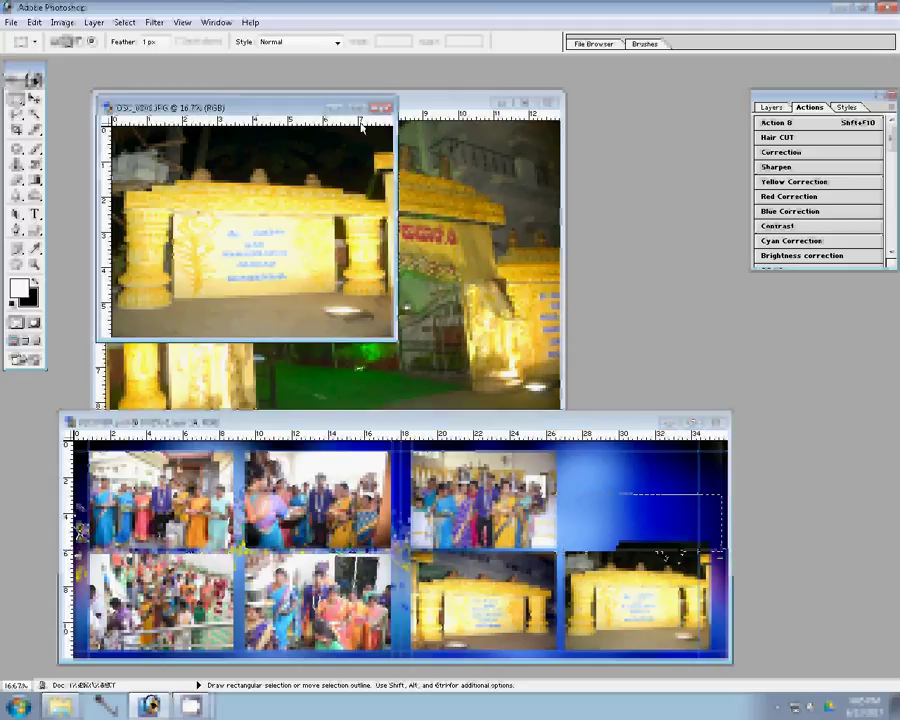
click(379, 107)
click(434, 268)
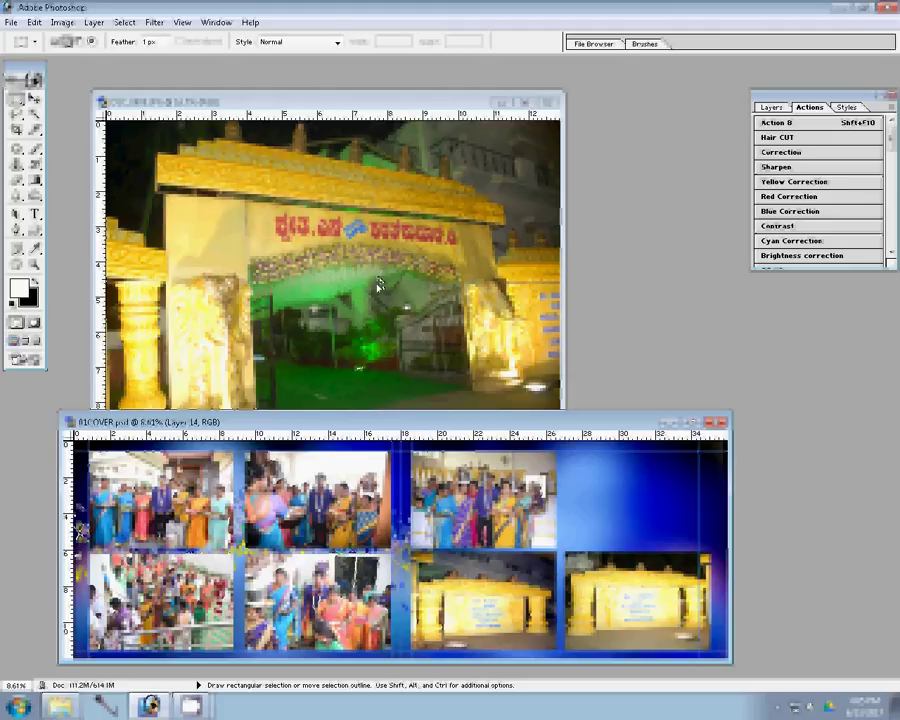
Resize the DSC_0005 gate photo with Image Size for the cover's top-right space
key(ctrl+alt+i)
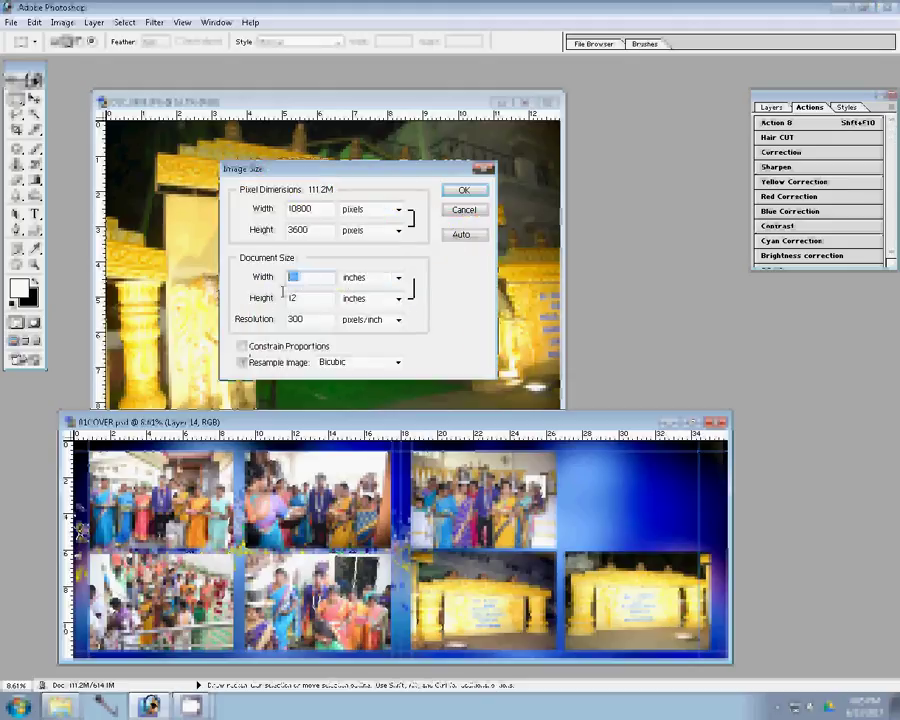
click(463, 190)
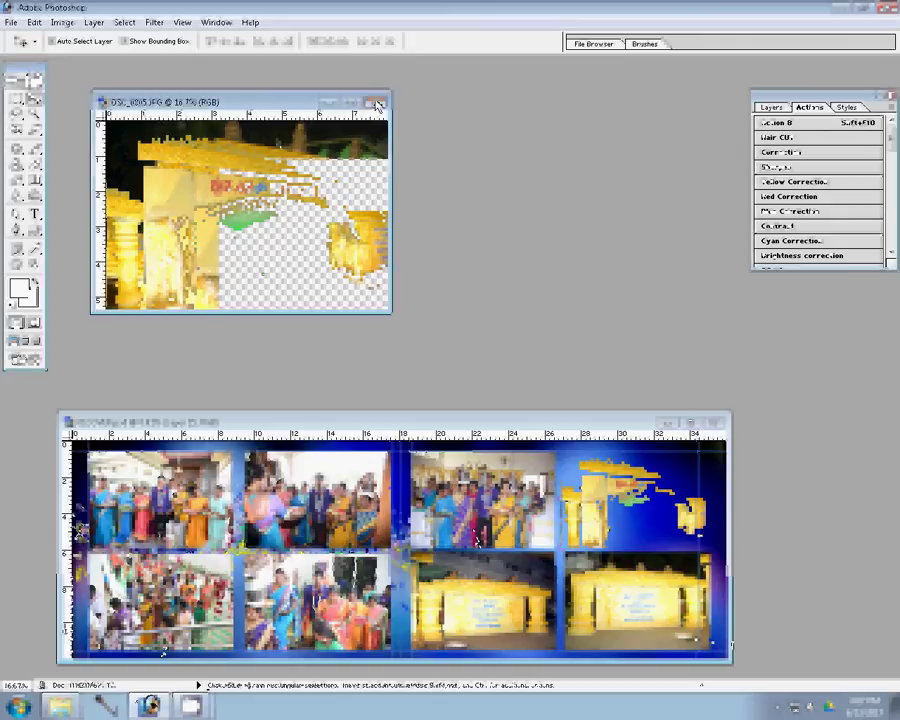
Close the third gate photo and delete Layer 1 from the collage
click(377, 103)
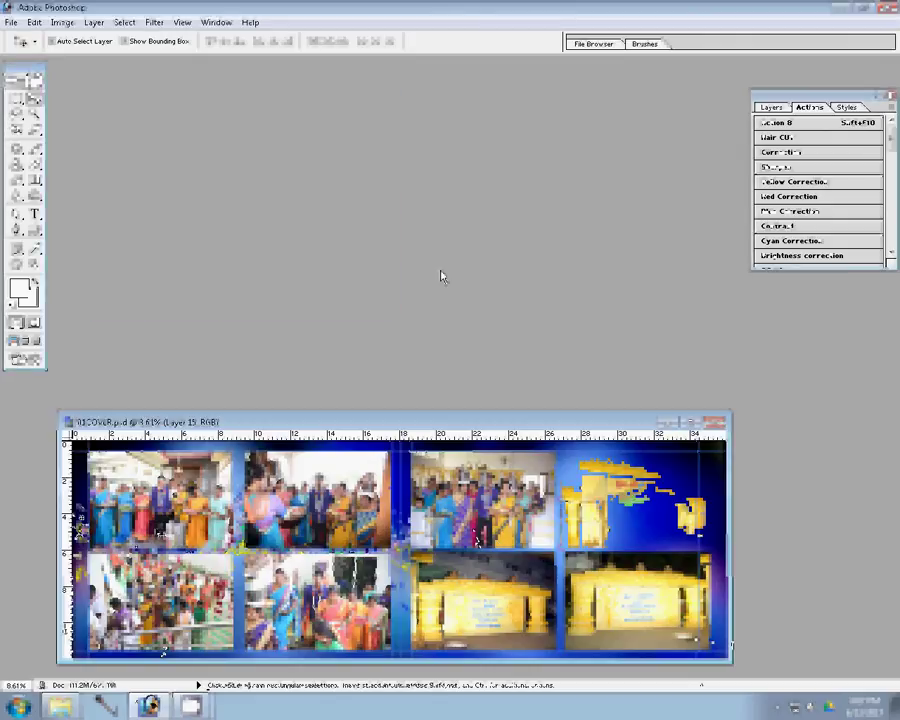
click(771, 107)
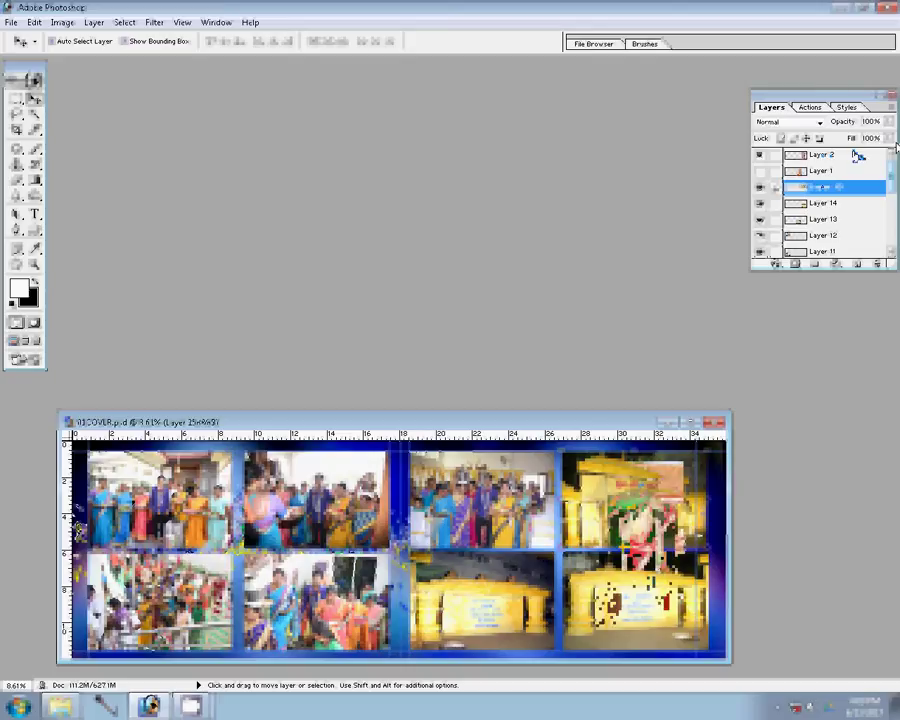
click(858, 155)
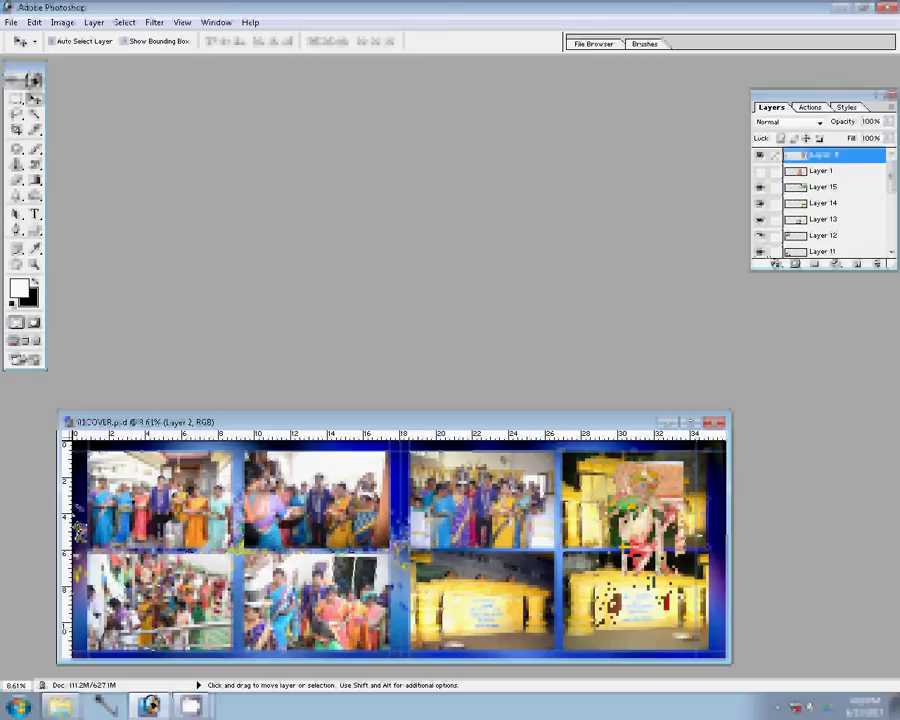
click(760, 171)
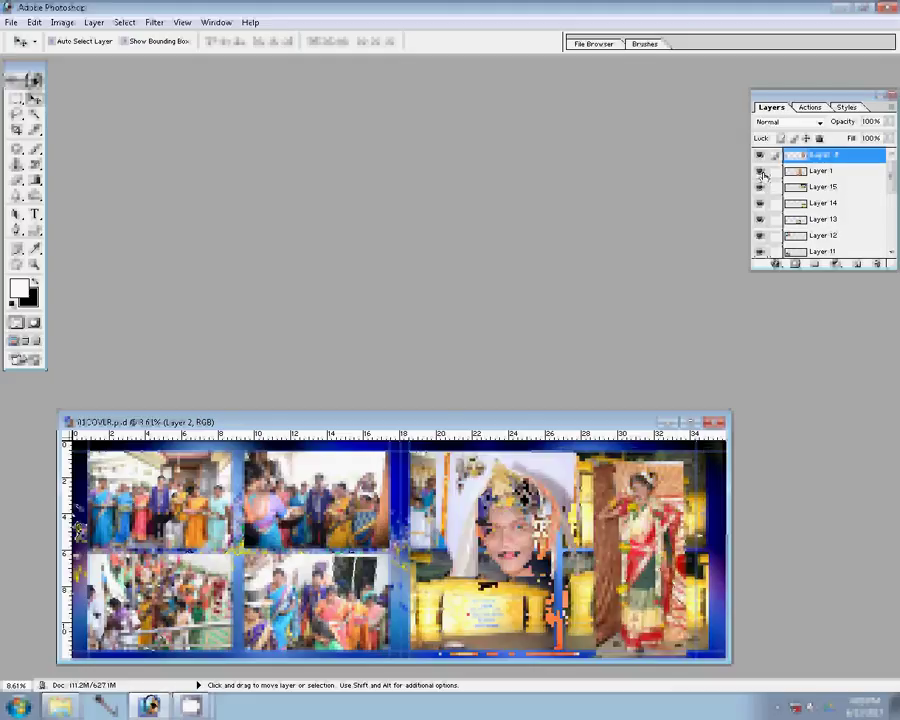
click(790, 172)
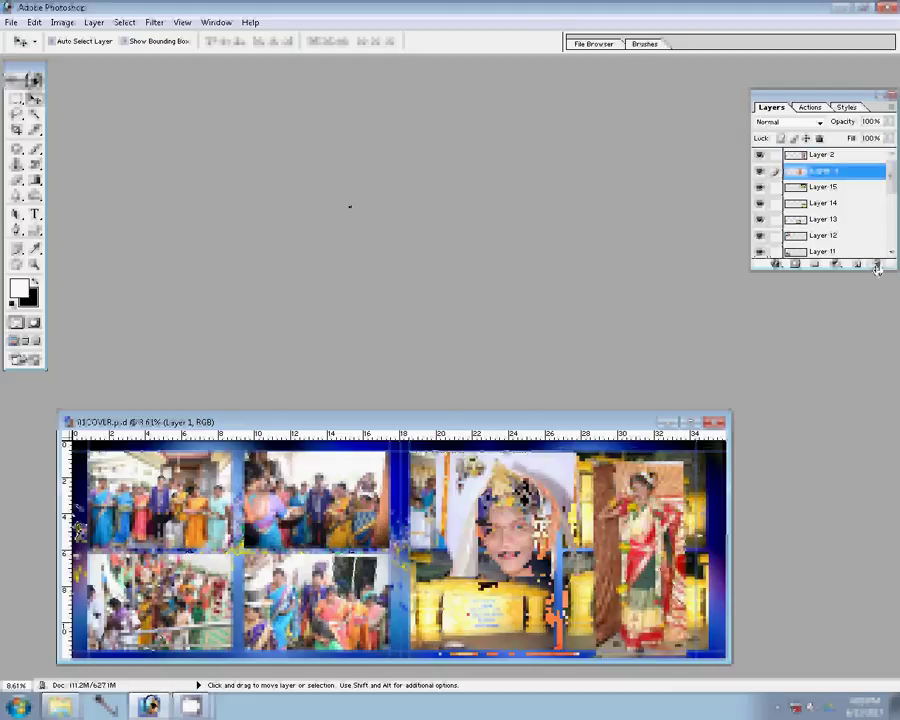
click(877, 266)
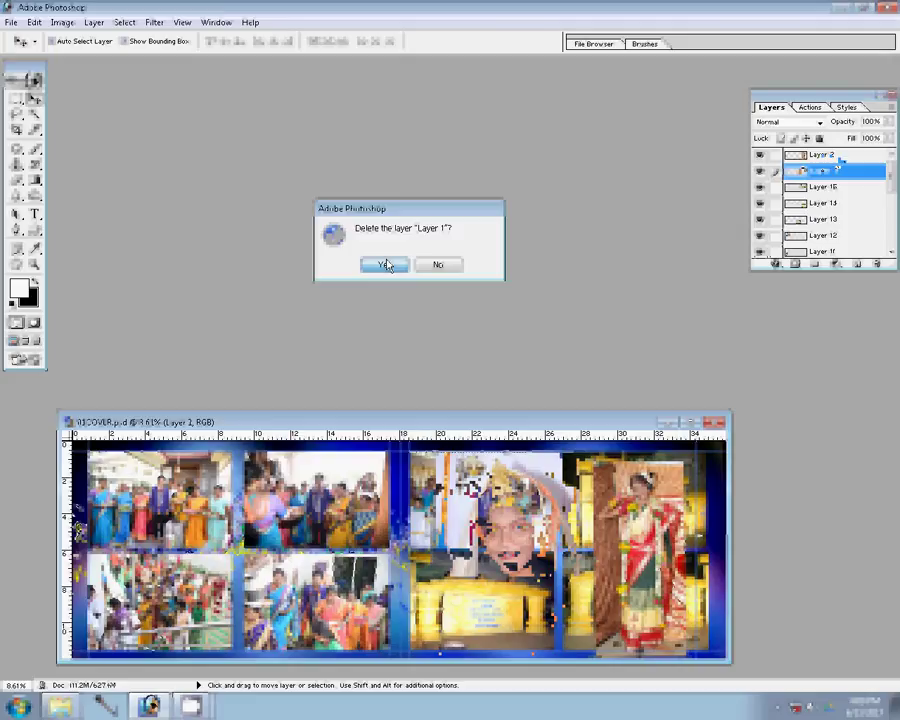
click(386, 265)
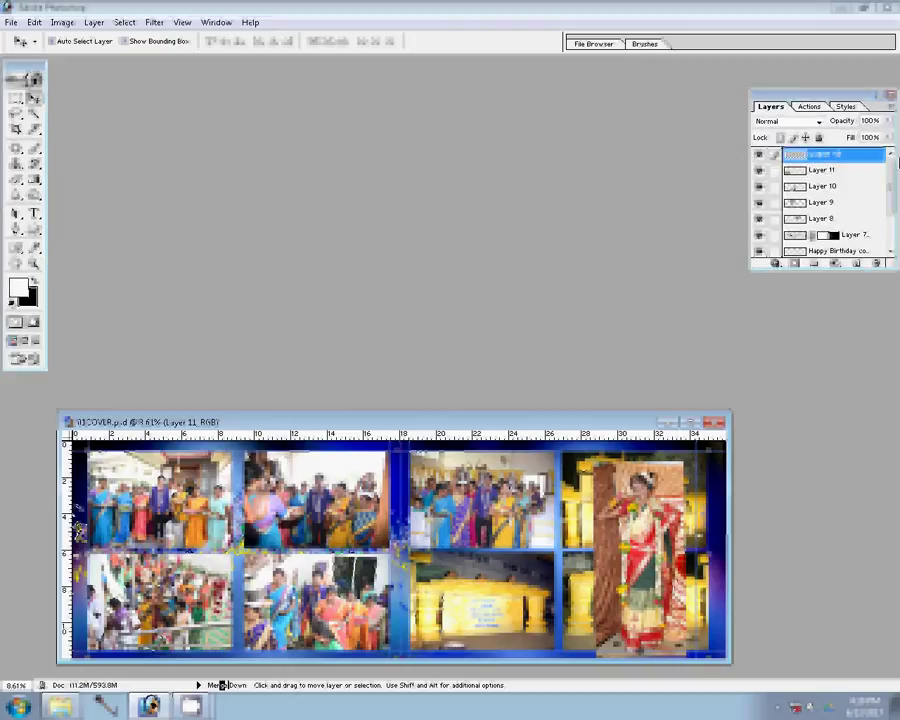
Merge two photo layers down, then check and delete Layer 2
key(ctrl+e)
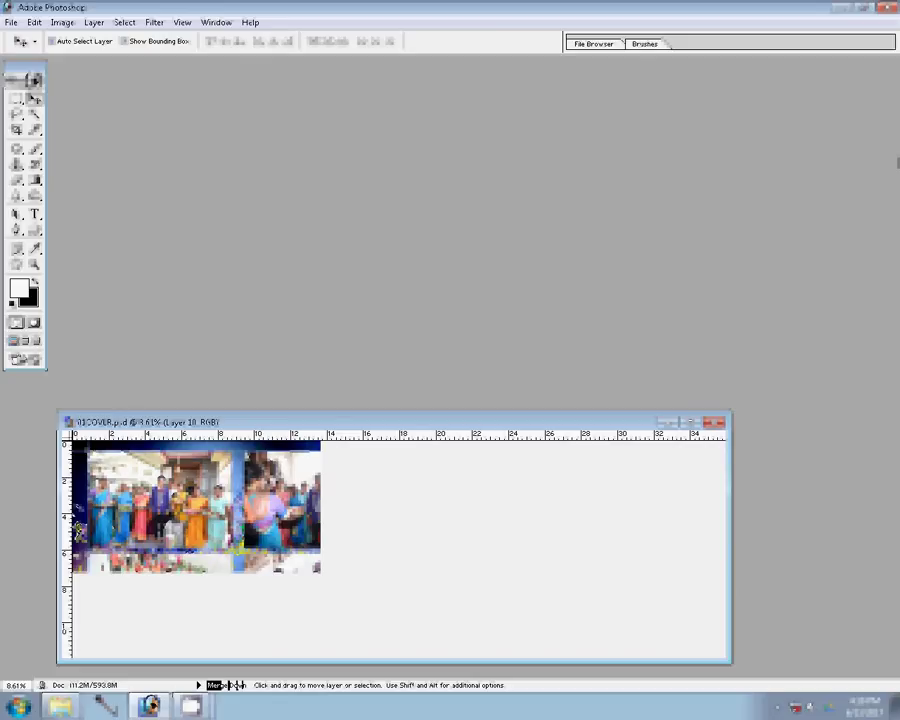
key(ctrl+e)
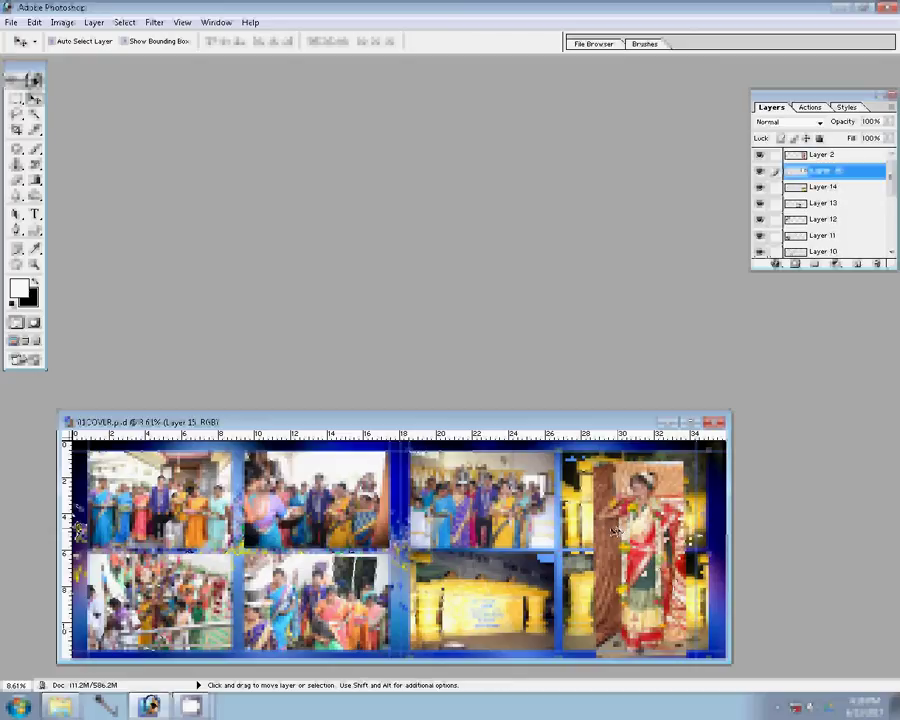
click(761, 156)
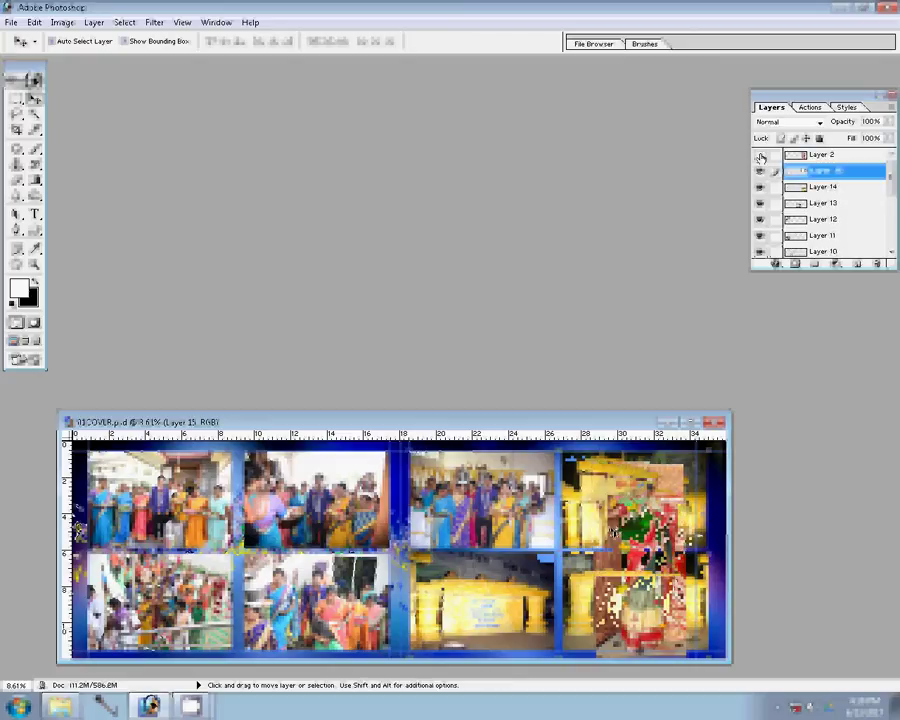
click(761, 156)
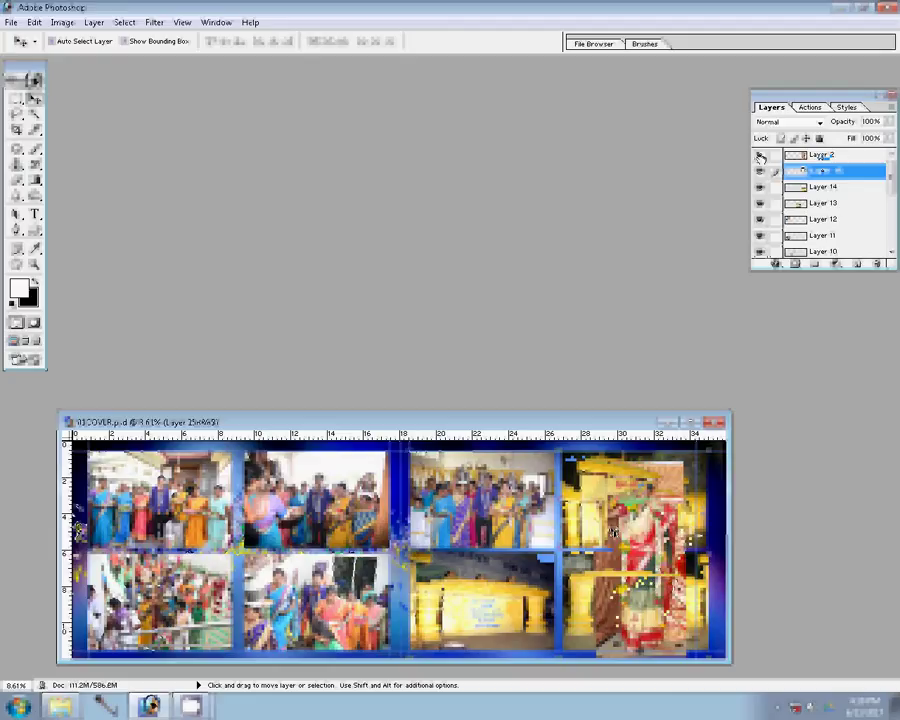
click(822, 155)
click(874, 266)
click(385, 265)
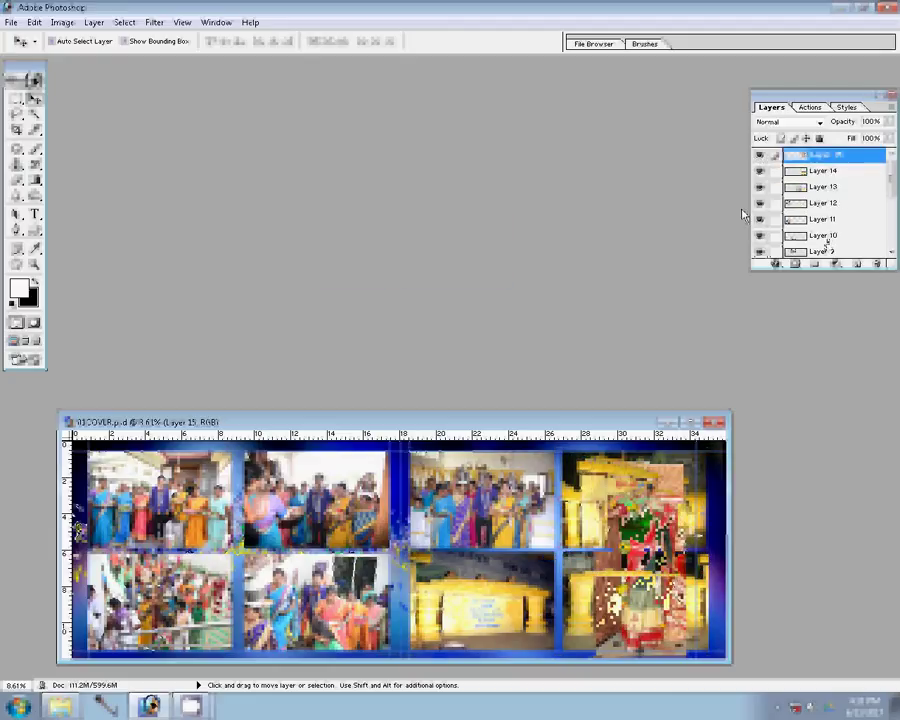
Merge the remaining photo layers down through Layers 10 and 9 into Layer 8
click(893, 252)
click(893, 252)
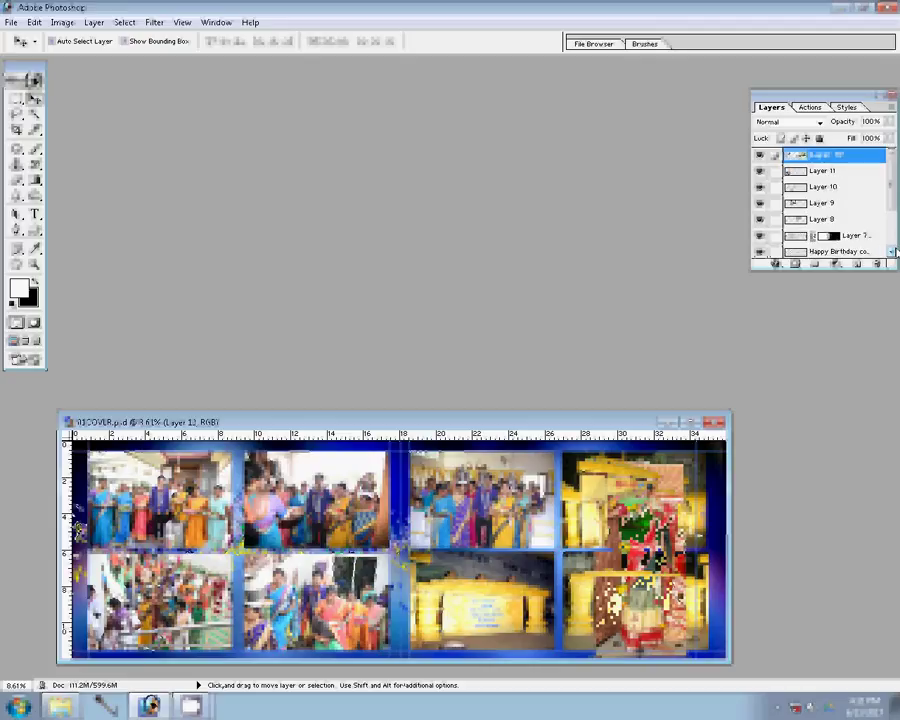
click(893, 252)
click(893, 252)
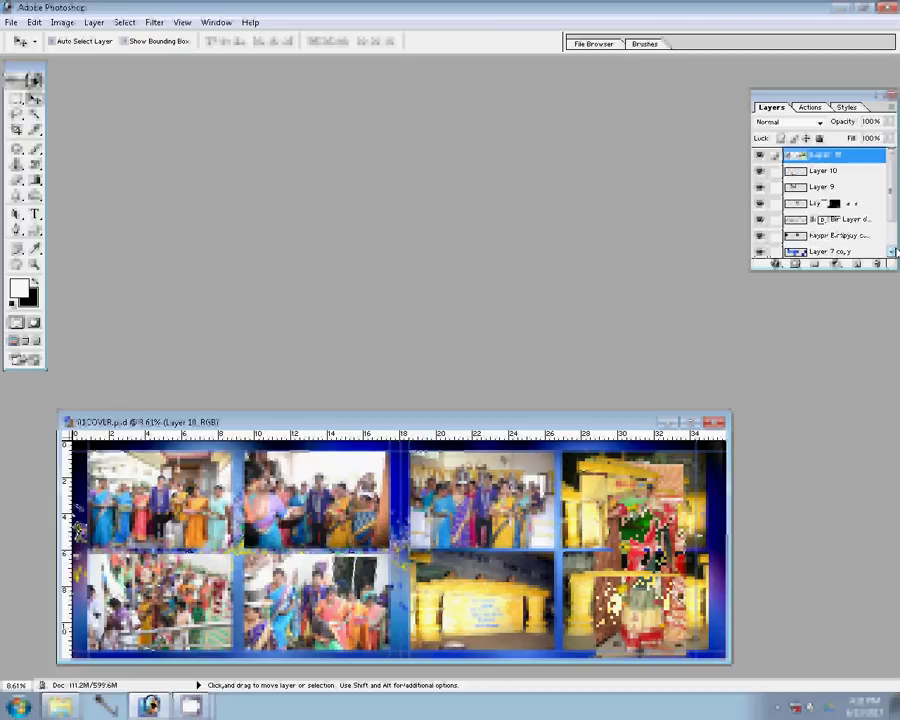
key(ctrl+e)
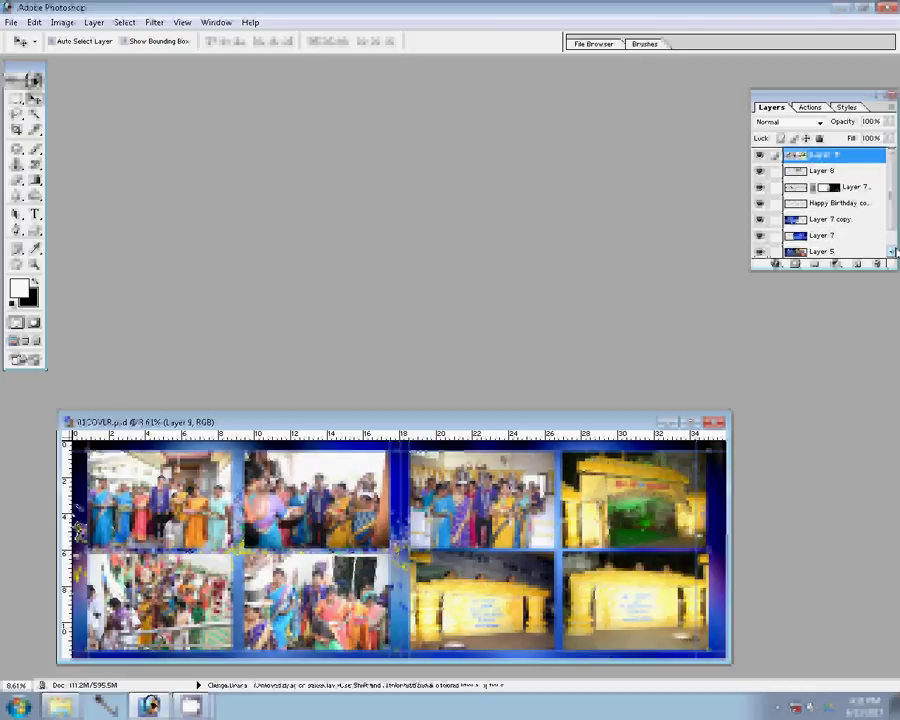
key(ctrl+e)
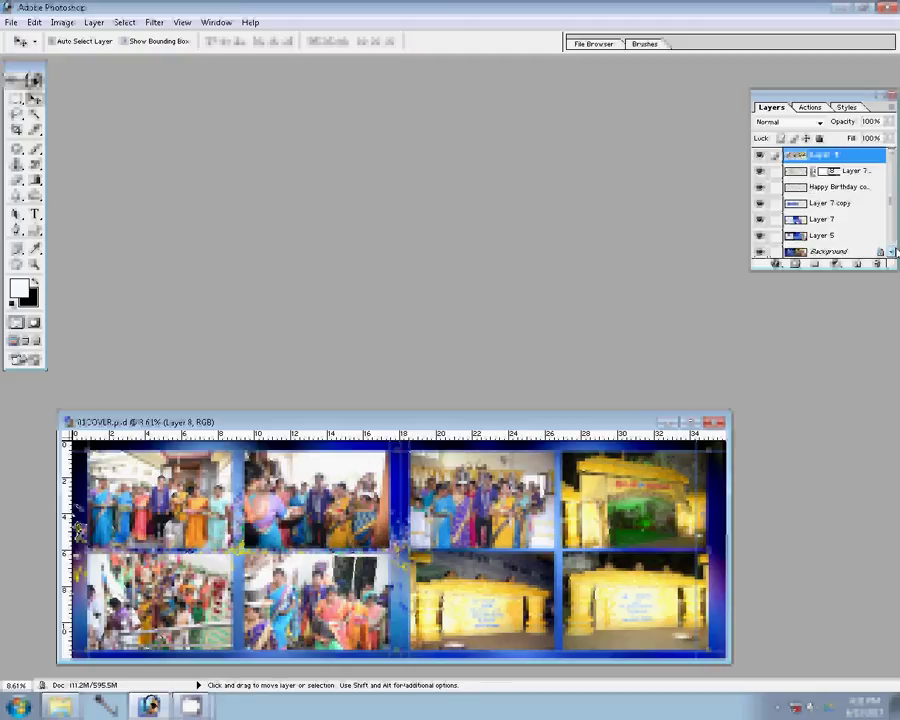
Add a Stroke layer style in magenta, 22 px wide, to the merged photo layer
click(777, 264)
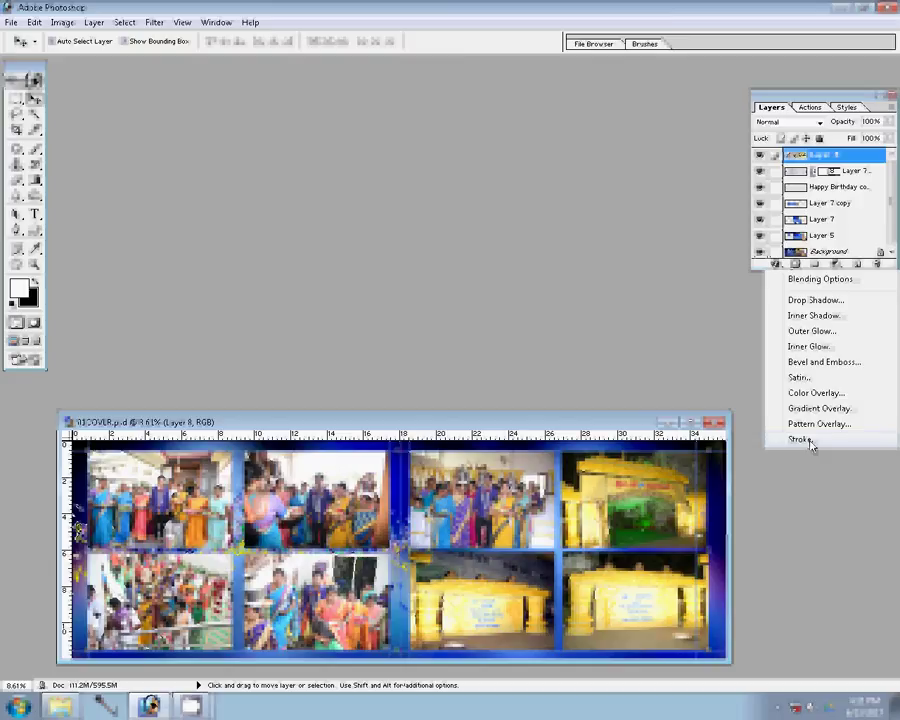
click(810, 441)
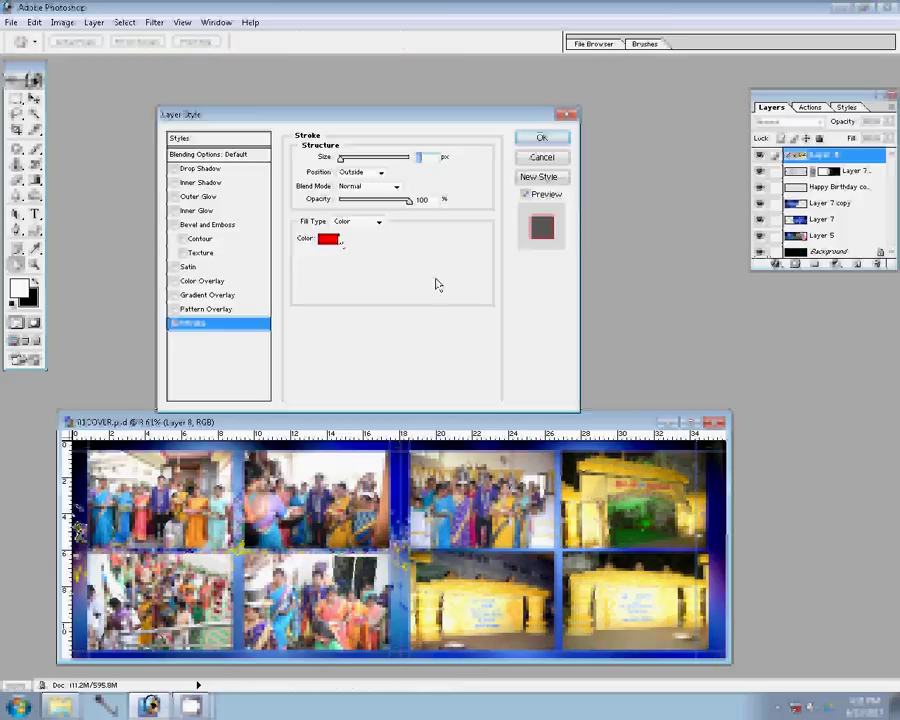
click(329, 238)
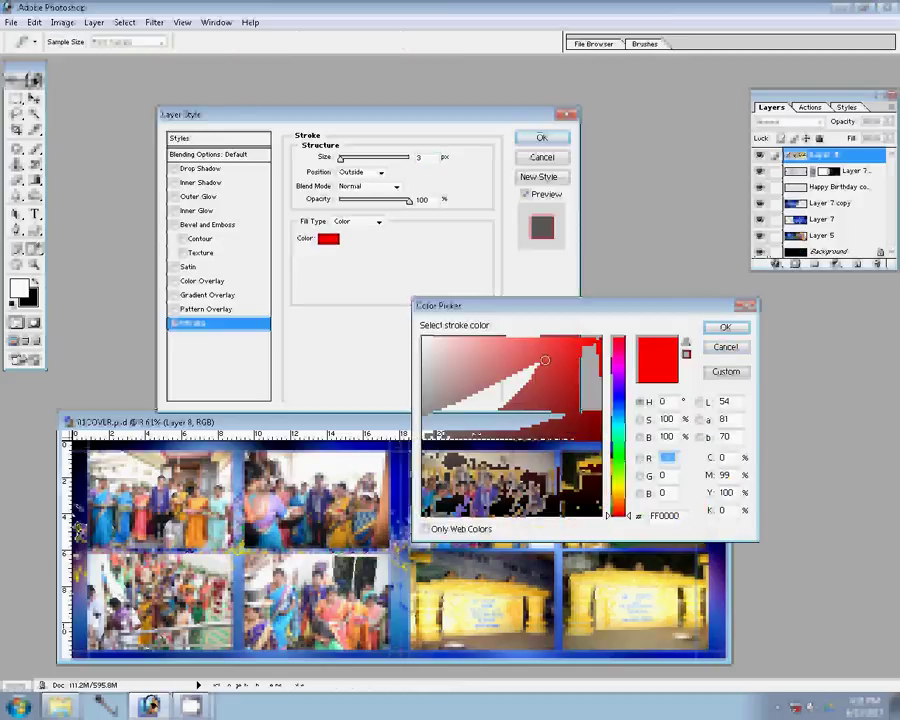
click(583, 364)
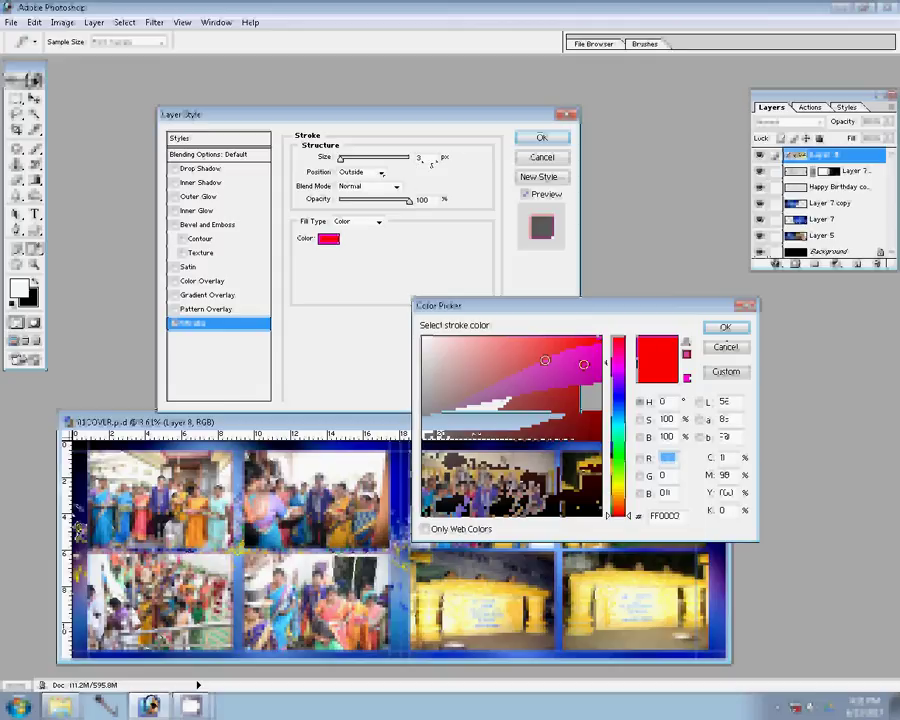
click(724, 328)
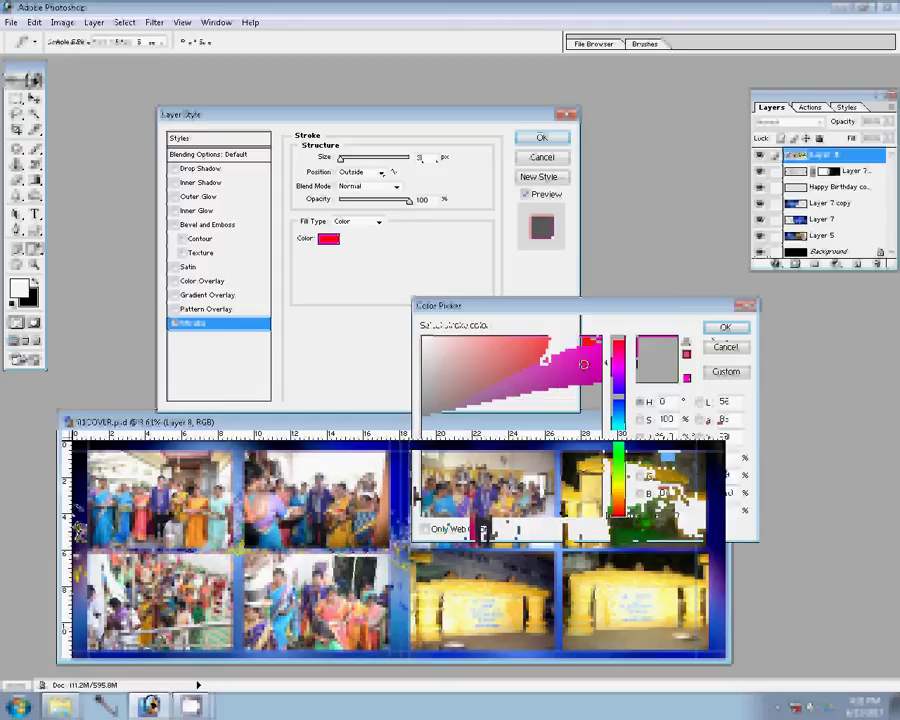
drag(341, 158, 348, 158)
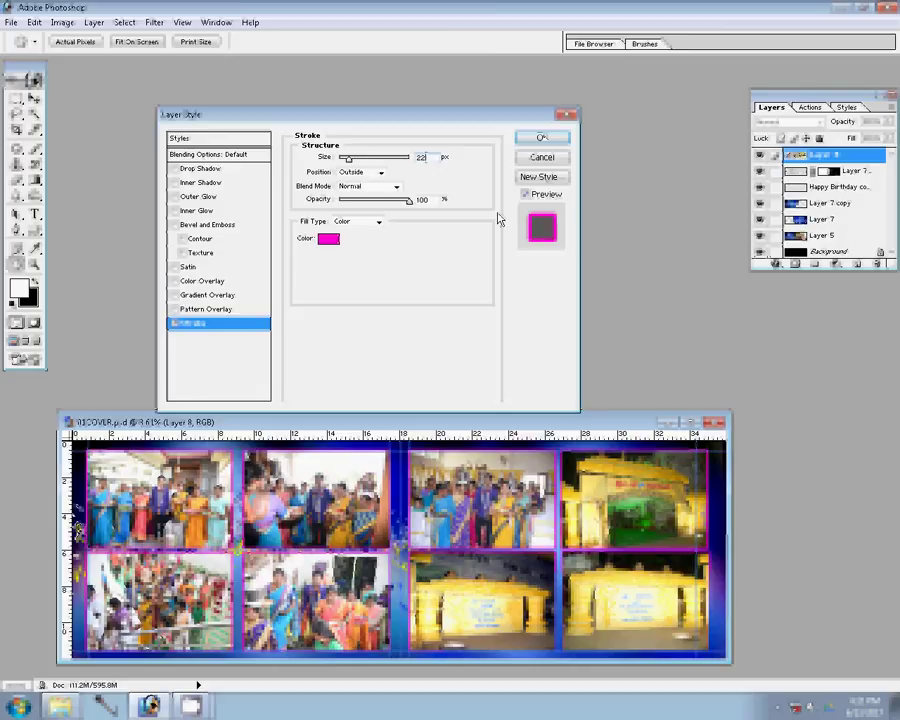
key(Return)
click(10, 22)
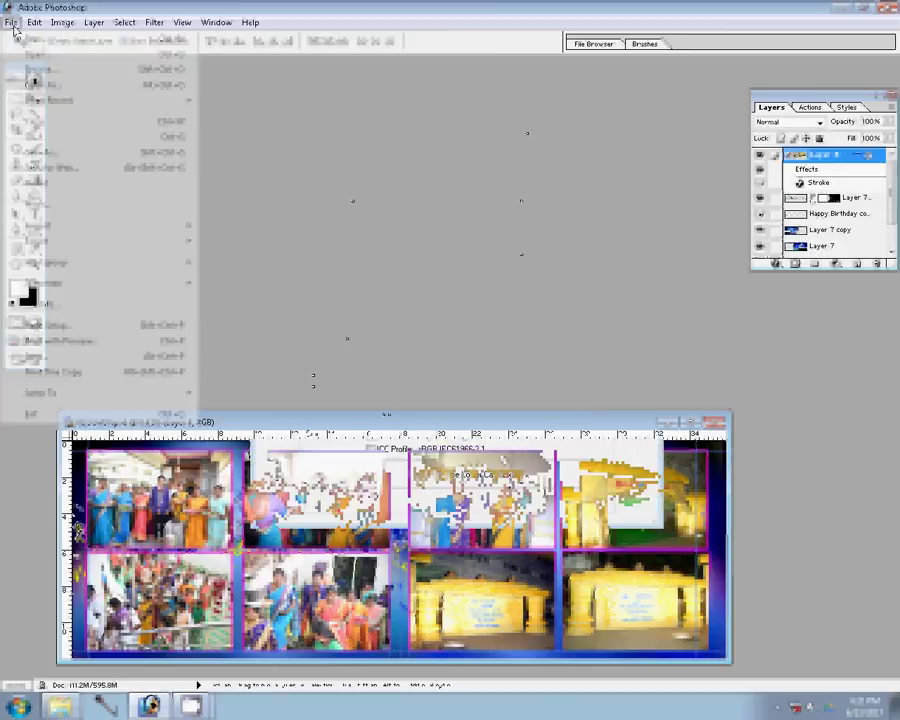
Save the collage as 61.psd in folder 00 on Local Disk (G:)
key(ctrl+shift+s)
double_click(371, 270)
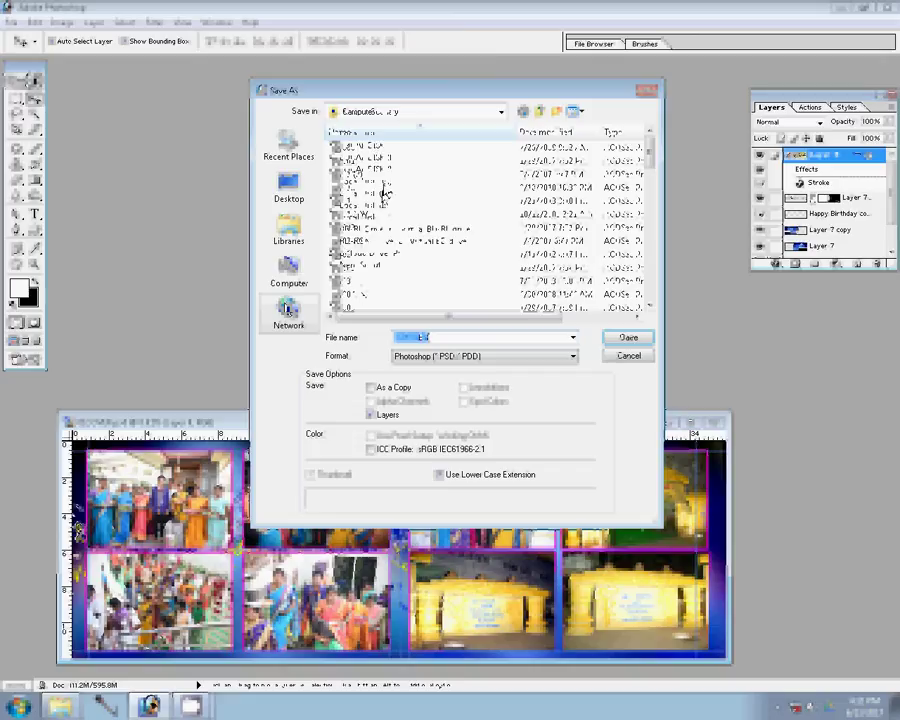
double_click(430, 256)
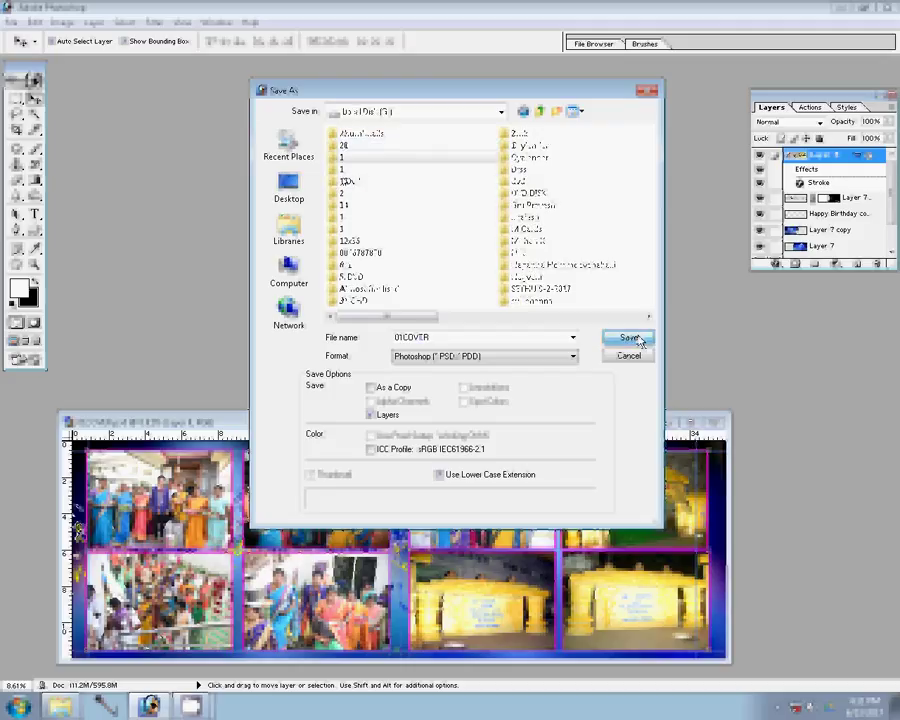
click(539, 112)
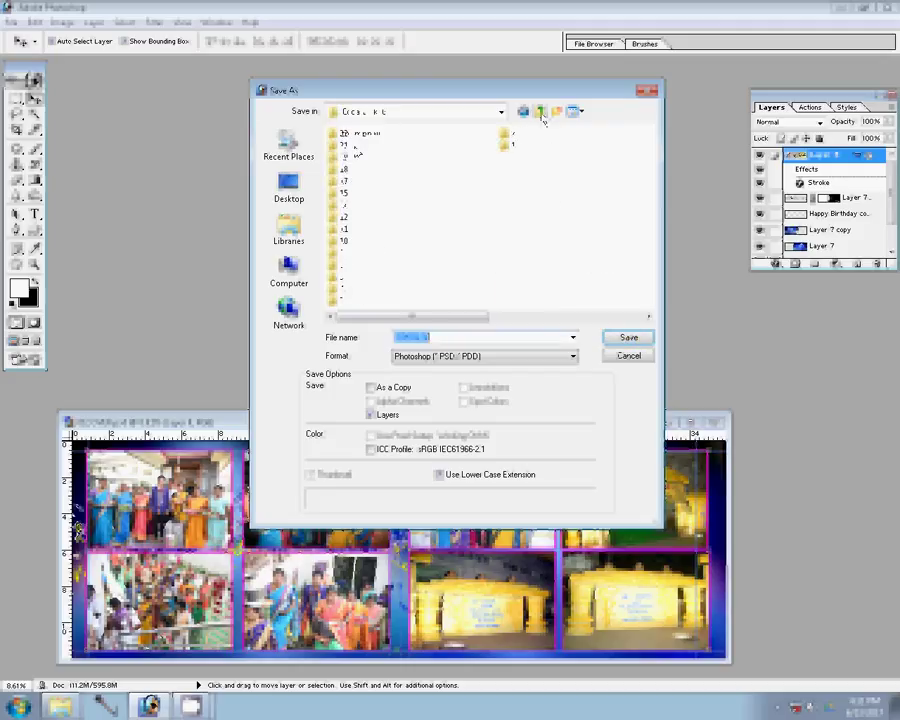
click(539, 112)
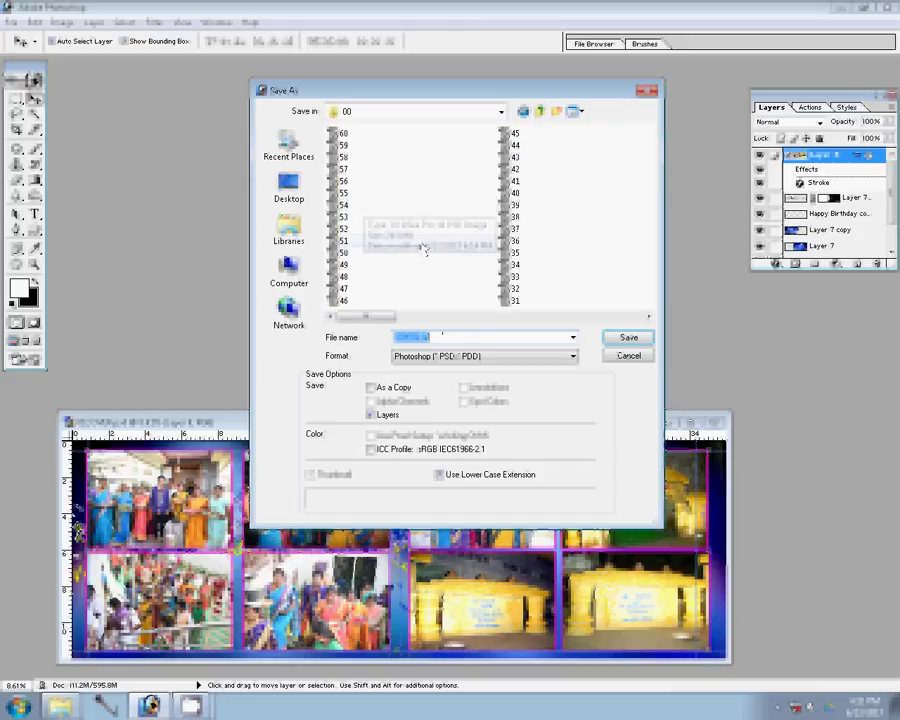
text(61)
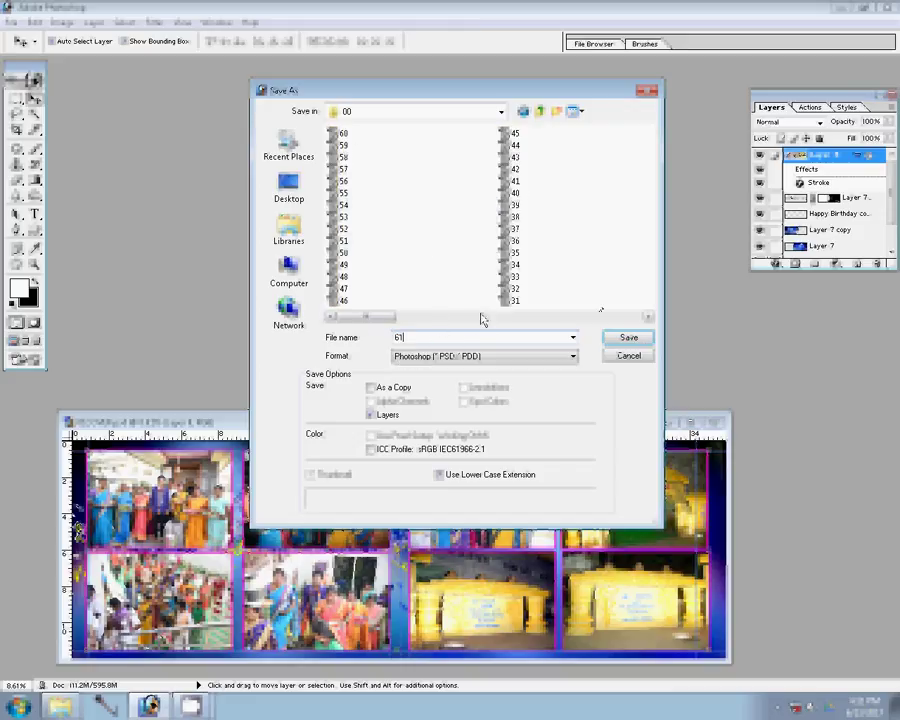
click(630, 341)
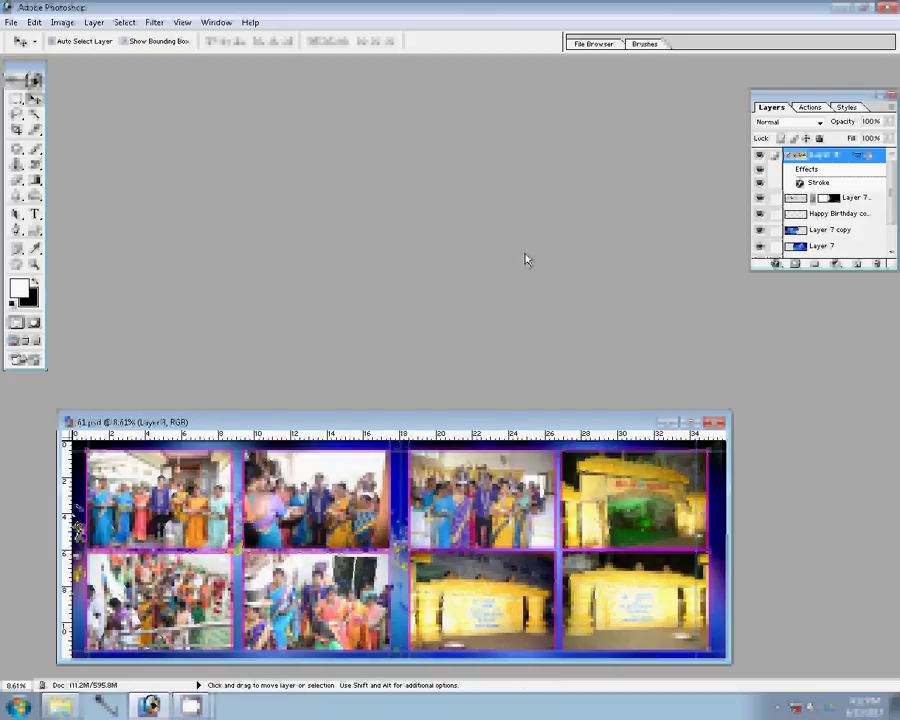
Show the Open dialog listing folder 00's numbered images and dismiss the accidental Rename File prompt
key(ctrl+o)
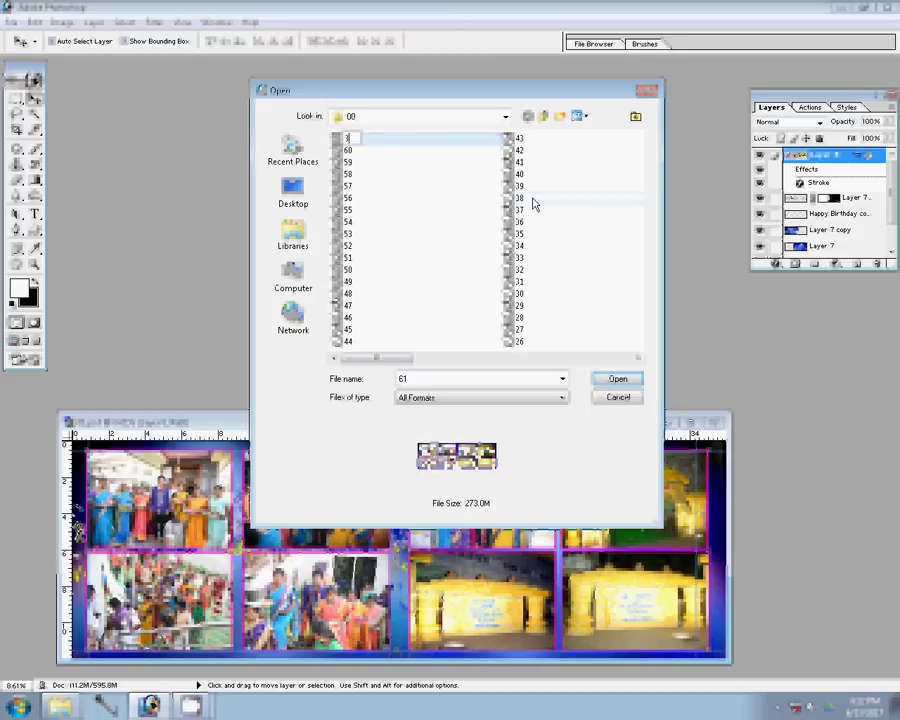
text(3)
key(Return)
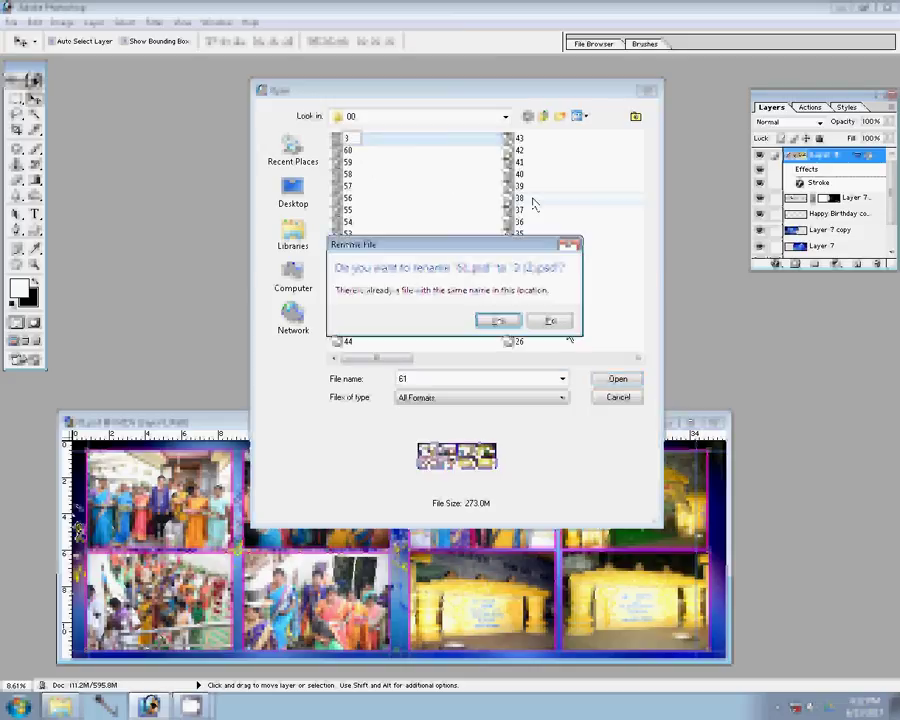
key(Return)
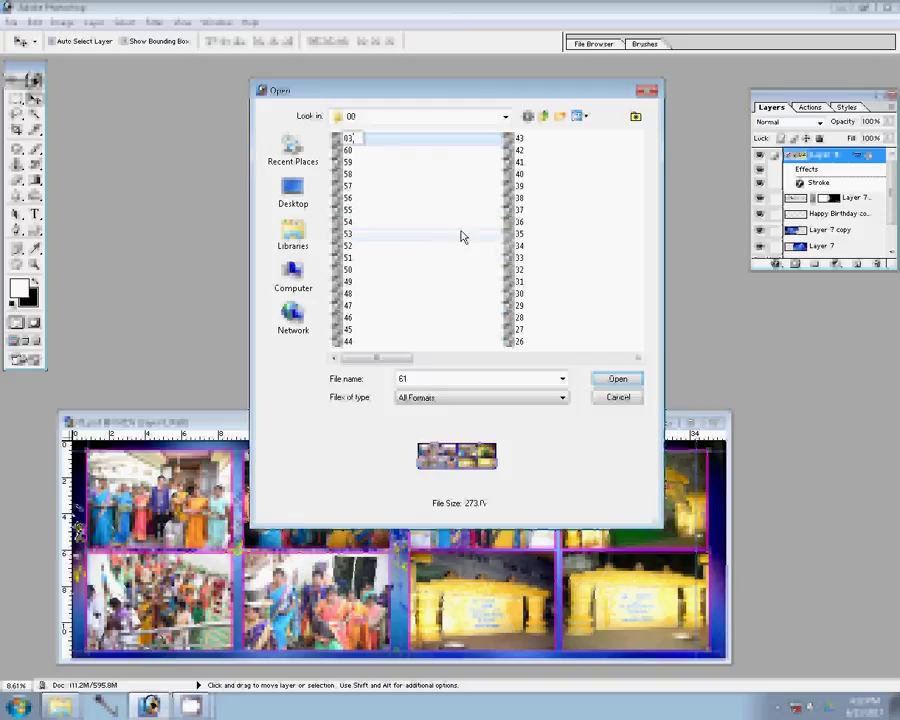
key(Return)
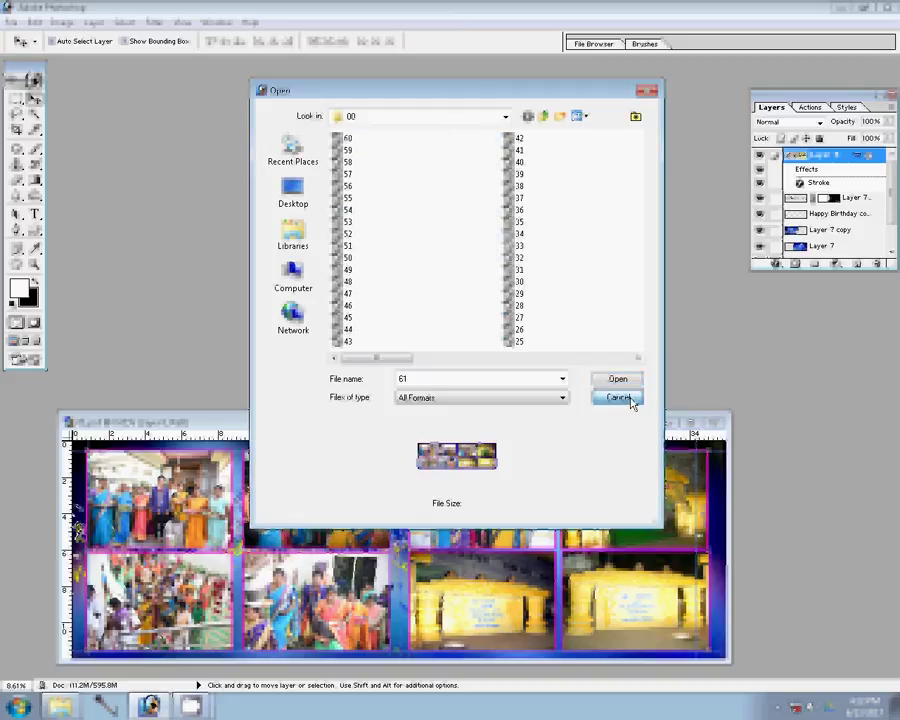